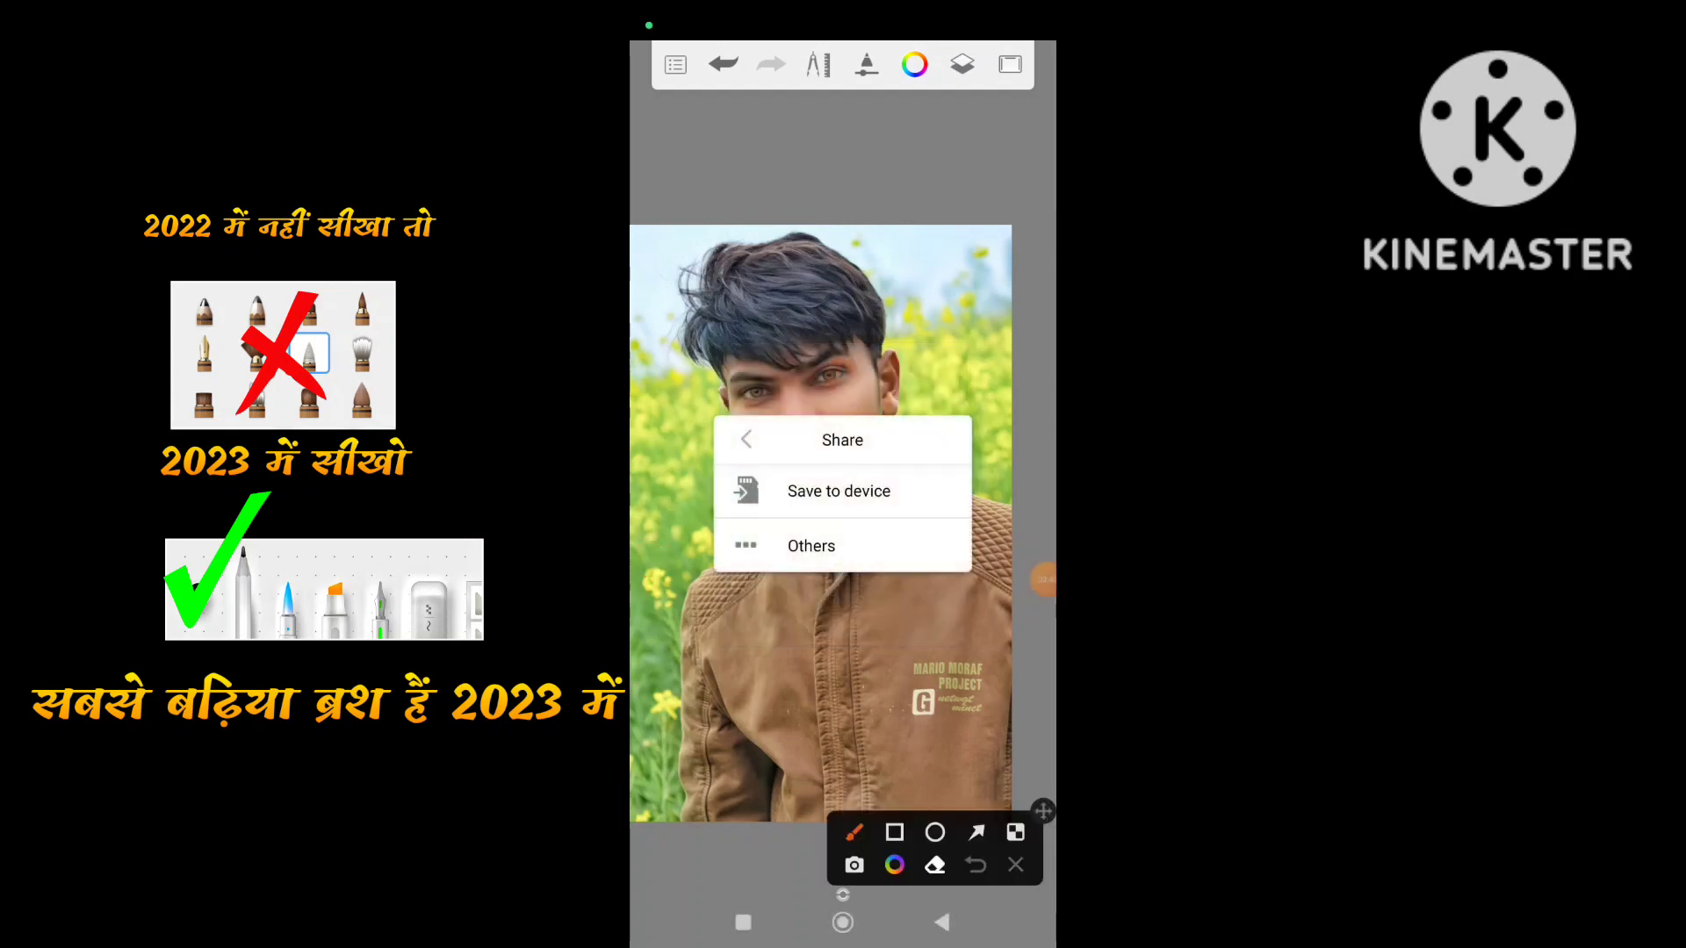
# Save the Sketchbook portrait to the device so it opens in the gallery viewer.
pyautogui.click(895, 833)
pyautogui.moveTo(721, 462)
pyautogui.mouseDown()
pyautogui.moveTo(779, 543)
pyautogui.moveTo(919, 523)
pyautogui.mouseUp()
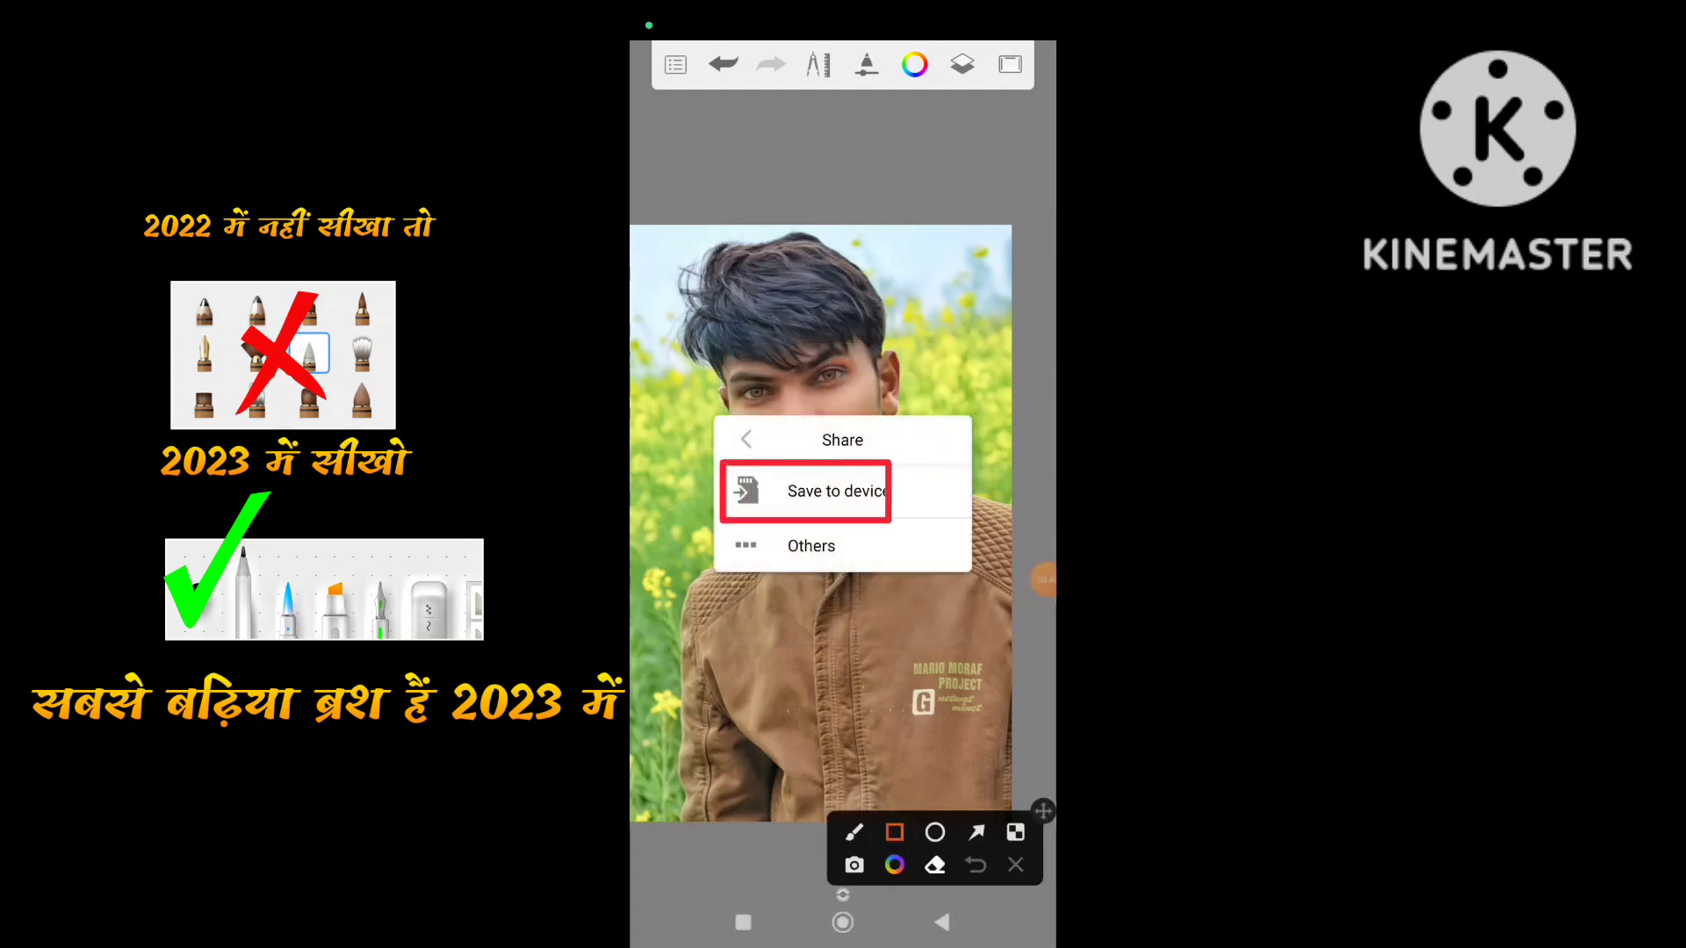
pyautogui.click(975, 832)
pyautogui.moveTo(935, 428); pyautogui.dragTo(915, 444)
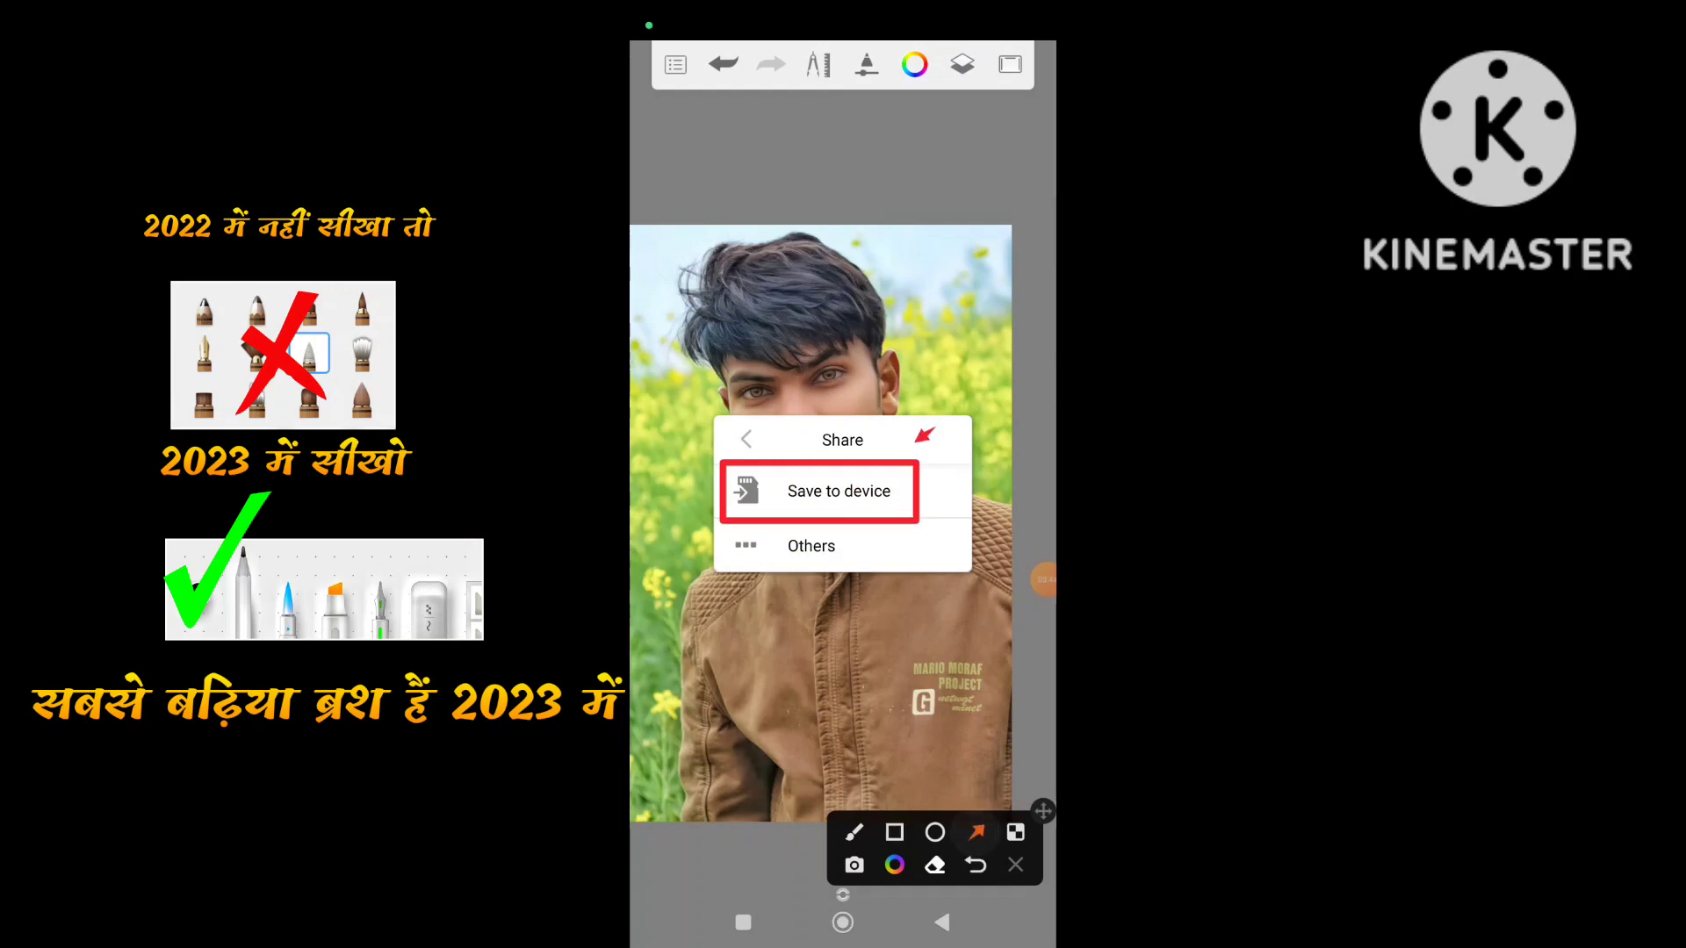
pyautogui.moveTo(951, 543); pyautogui.dragTo(936, 526)
pyautogui.click(1016, 865)
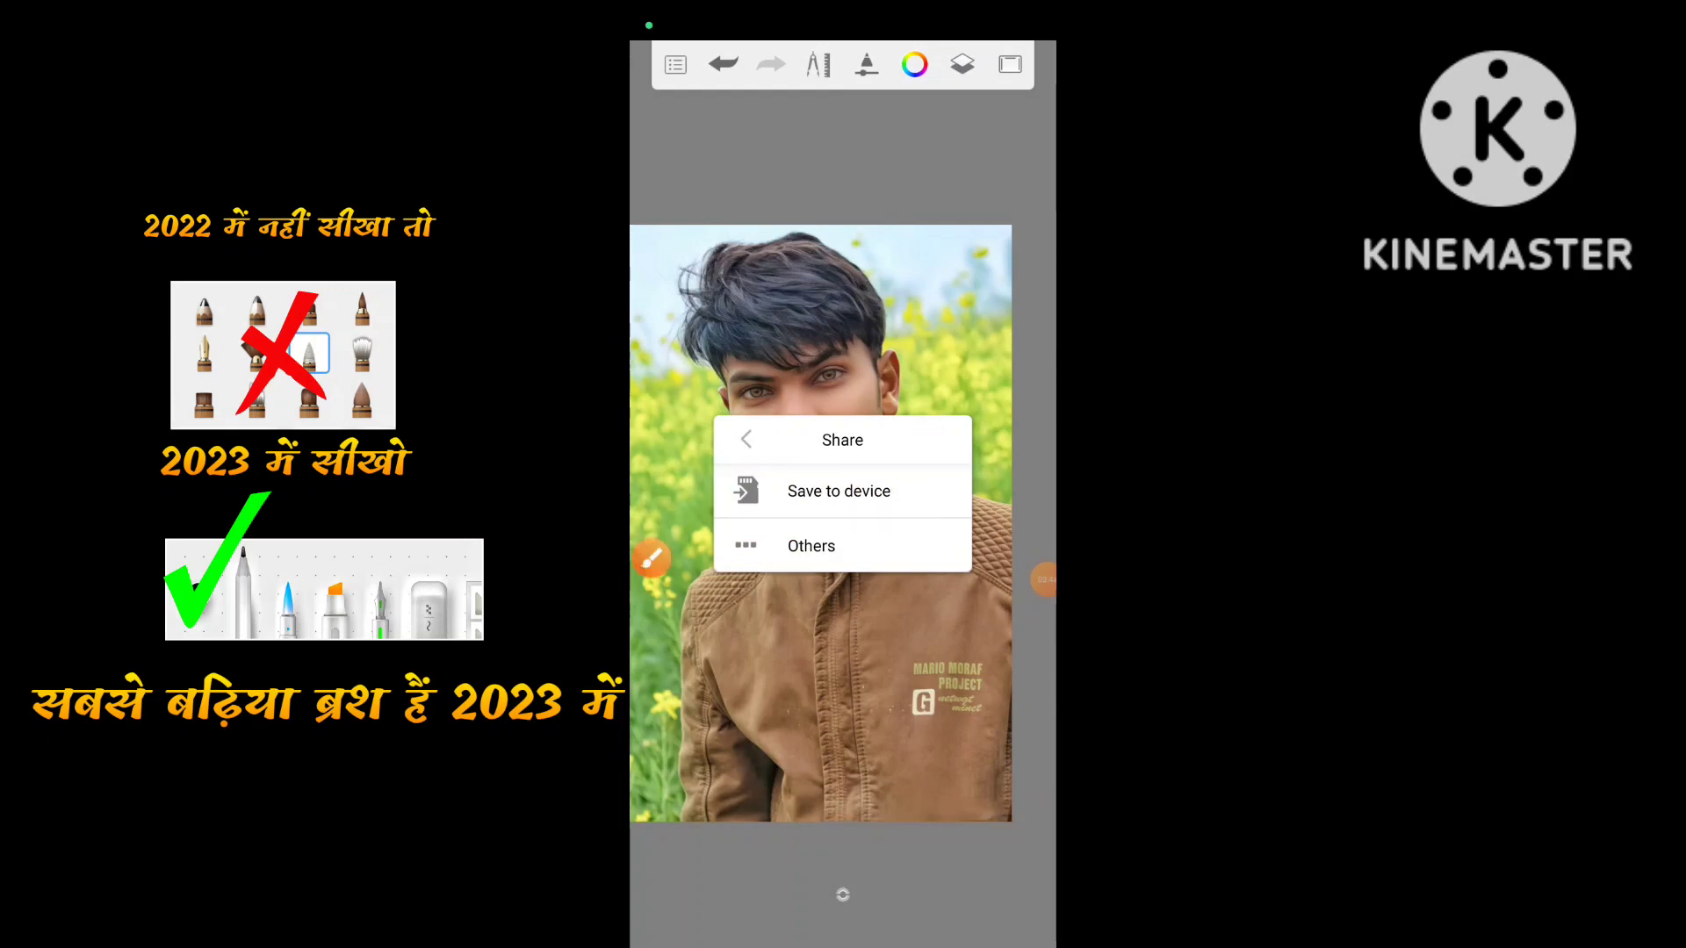
pyautogui.click(838, 491)
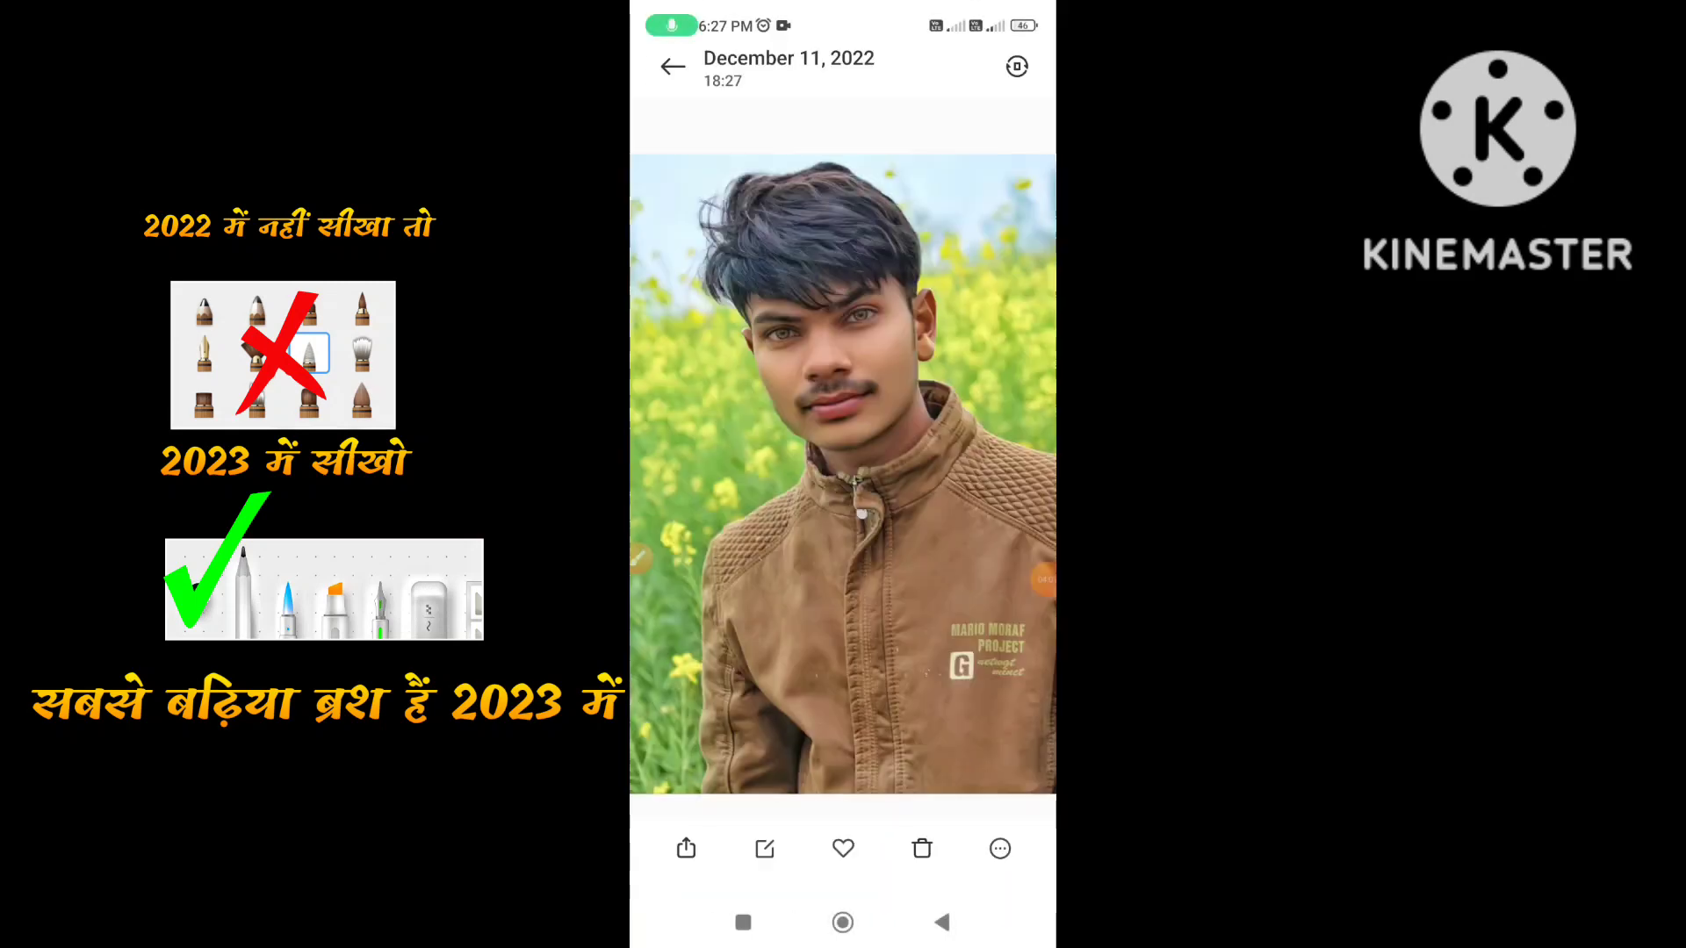
# Share the portrait from the Gallery to Lightroom with Add to Lr.
pyautogui.click(651, 558)
pyautogui.click(976, 831)
pyautogui.moveTo(794, 753)
pyautogui.mouseDown()
pyautogui.moveTo(719, 821)
pyautogui.moveTo(725, 891)
pyautogui.mouseUp()
pyautogui.click(935, 832)
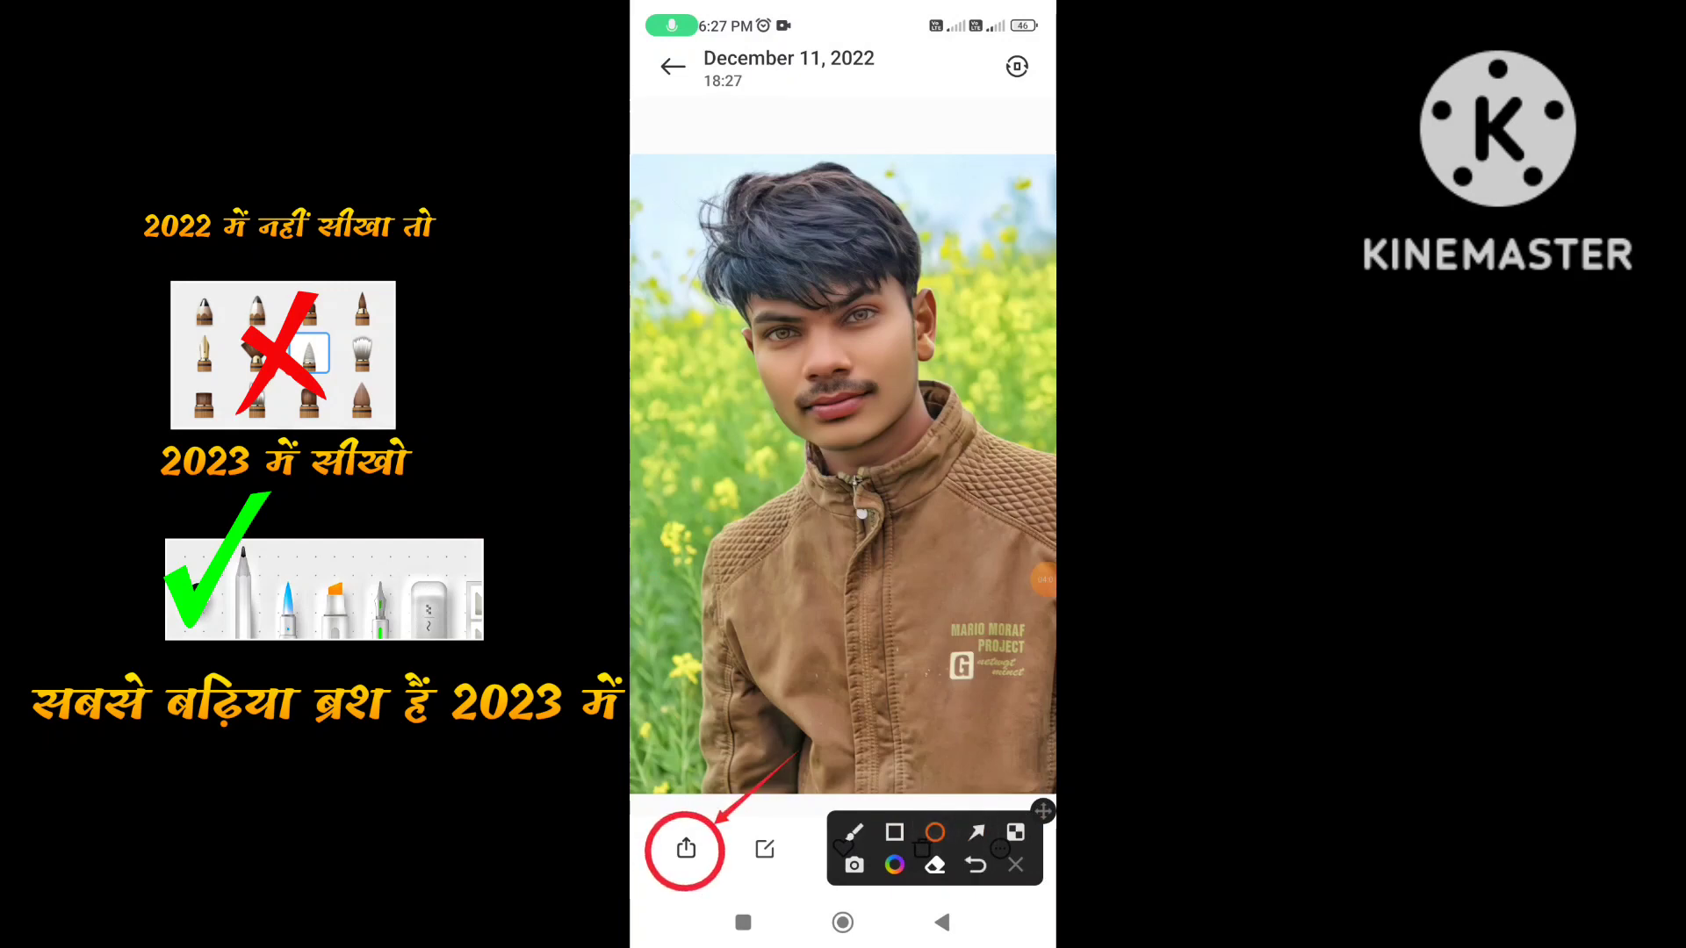
pyautogui.click(1015, 865)
pyautogui.click(686, 848)
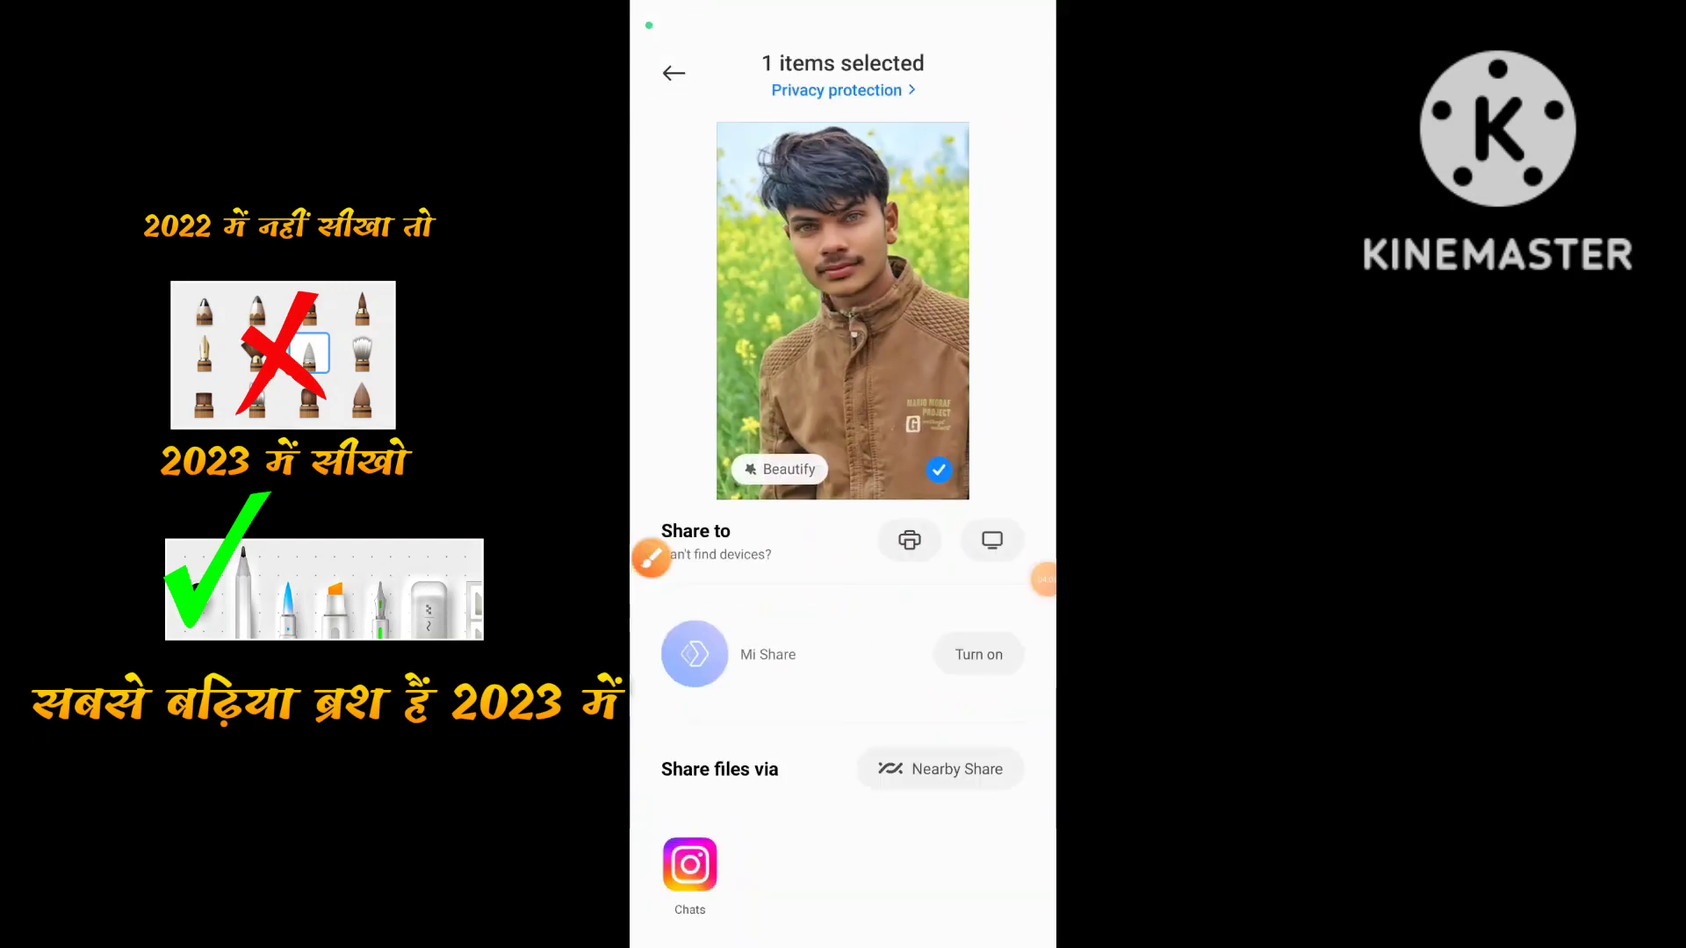
pyautogui.moveTo(966, 865); pyautogui.dragTo(685, 865)
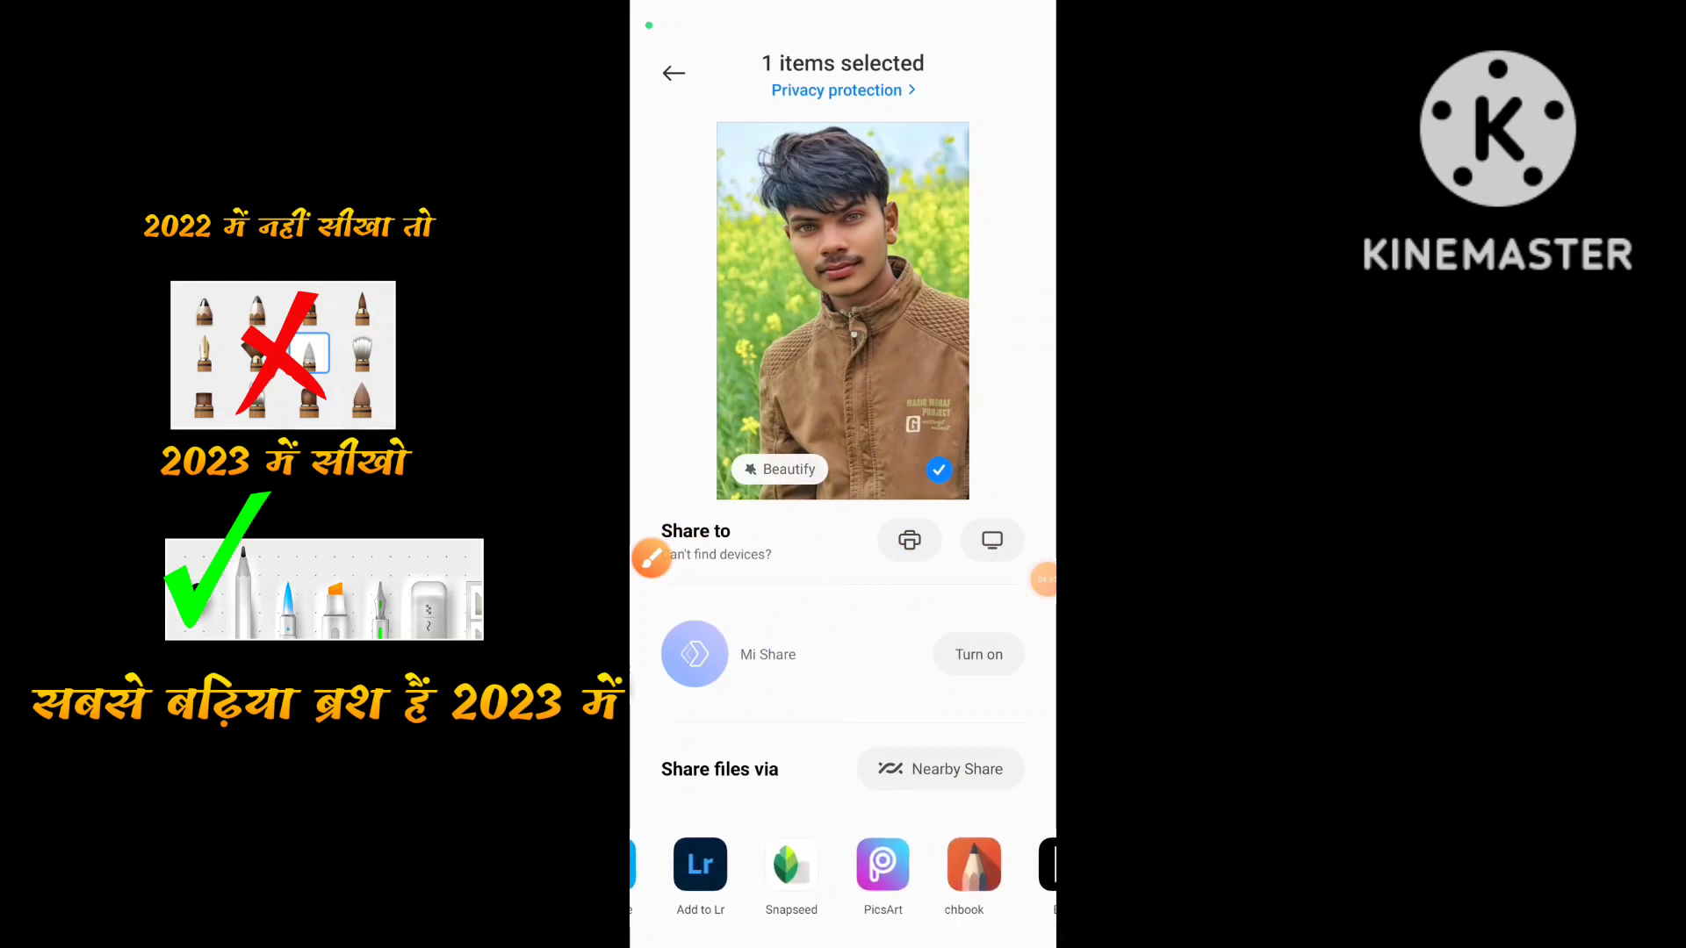
pyautogui.click(651, 556)
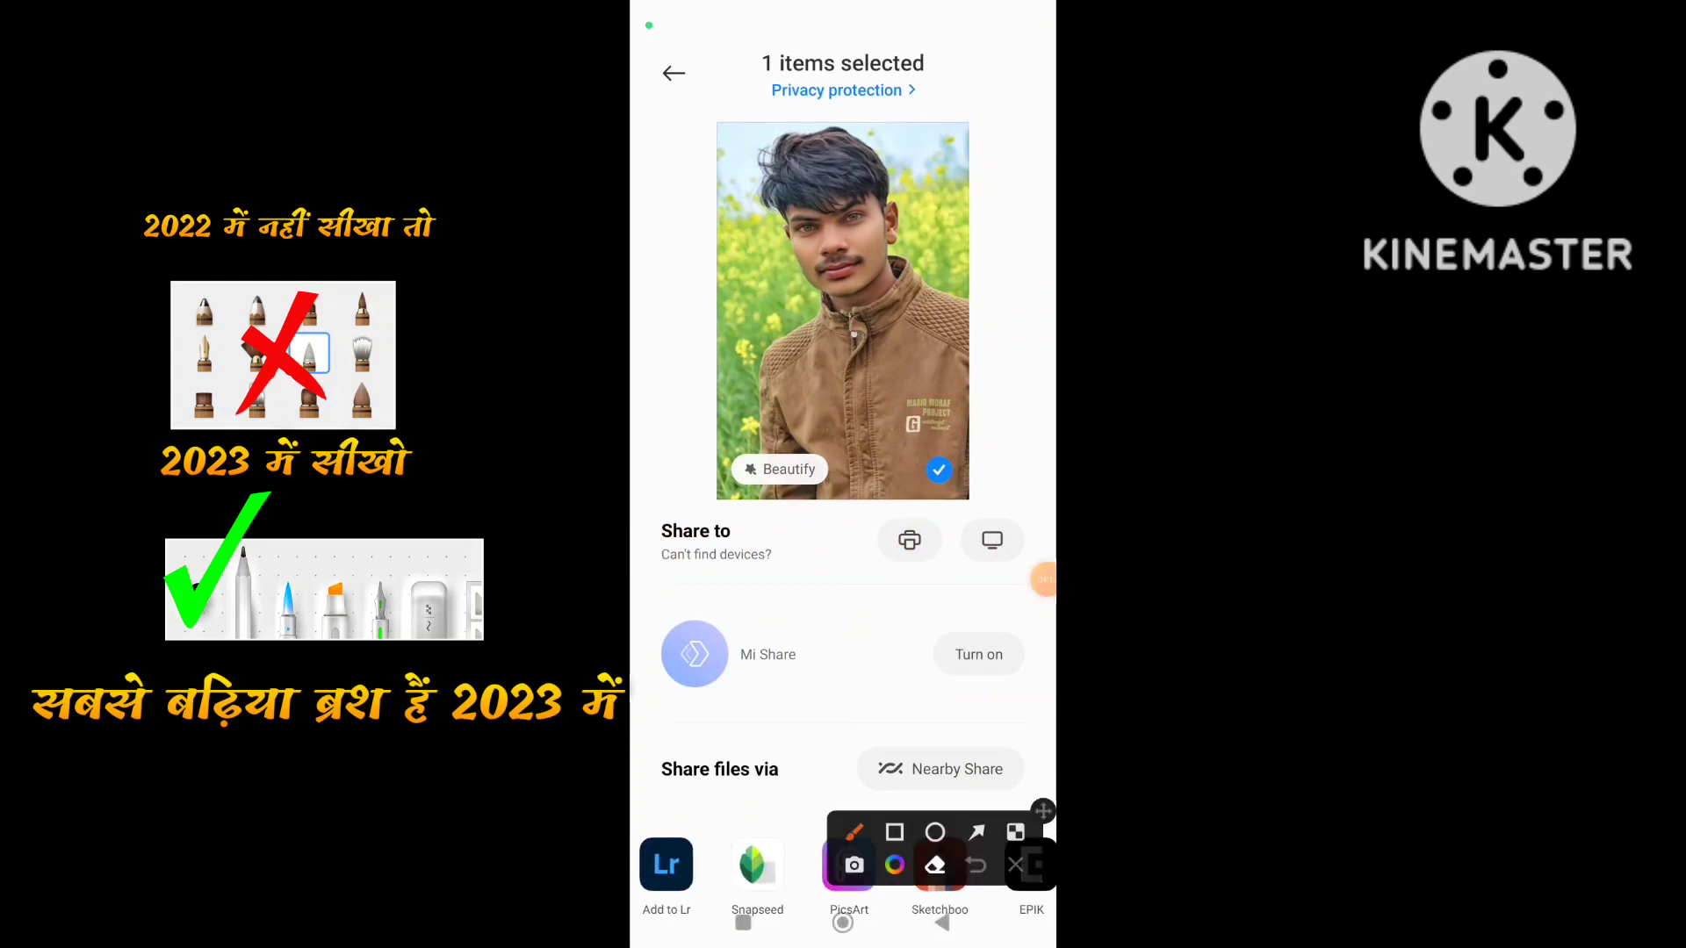
pyautogui.moveTo(762, 793); pyautogui.dragTo(708, 837)
pyautogui.click(1016, 865)
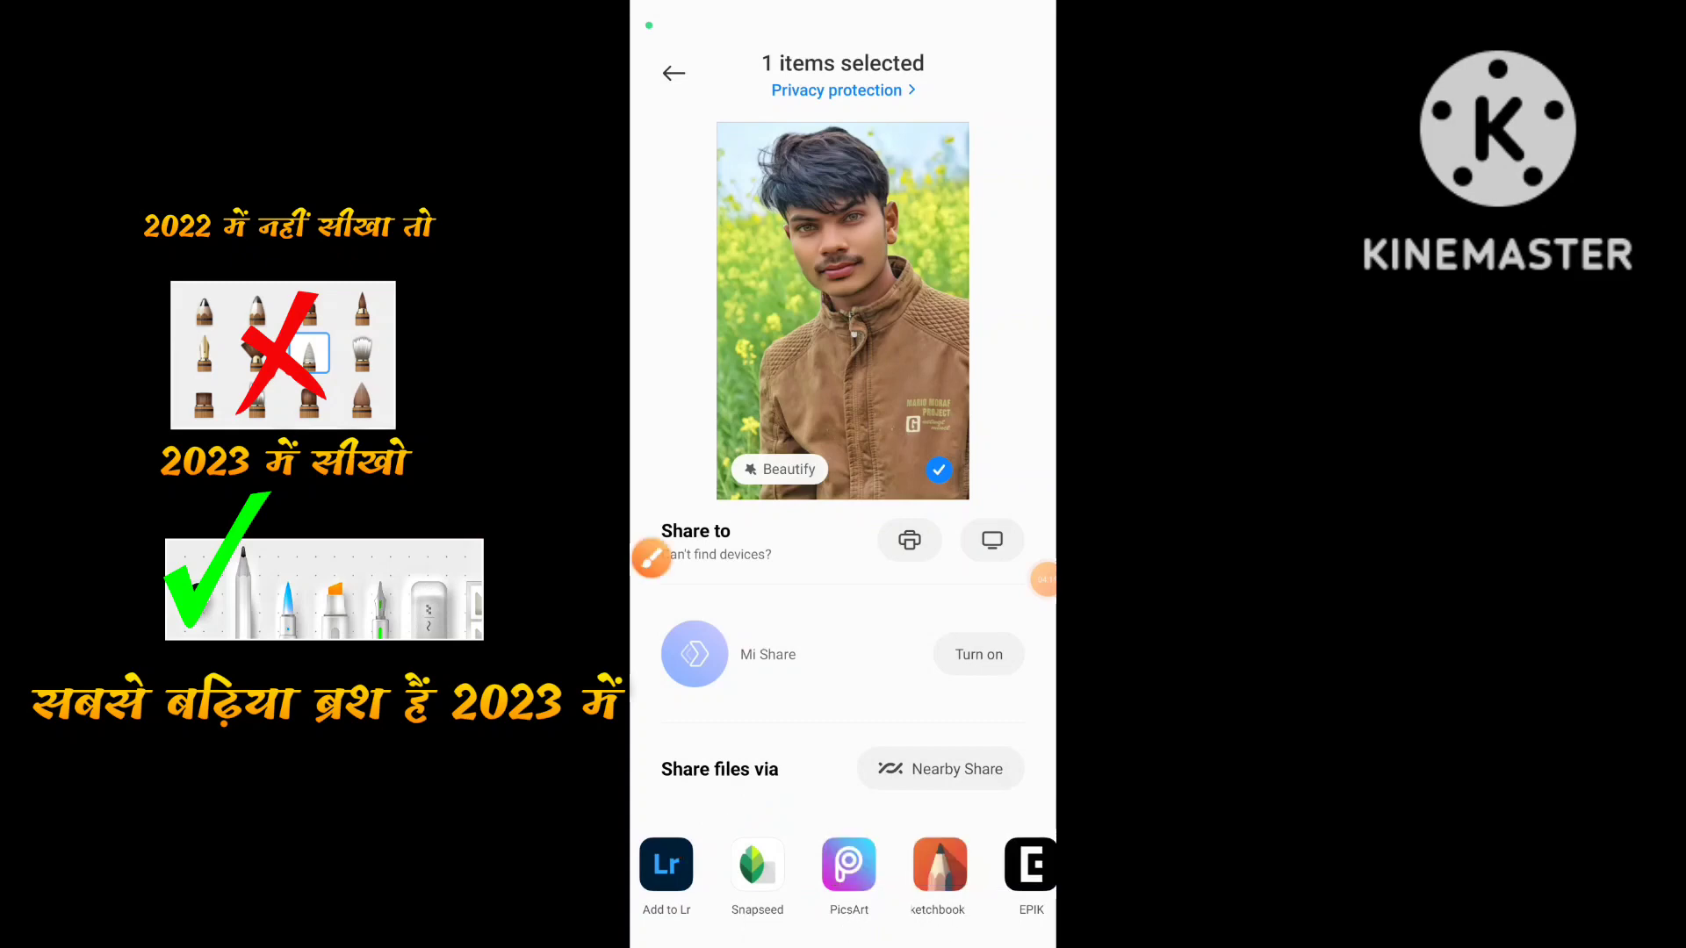
pyautogui.click(673, 73)
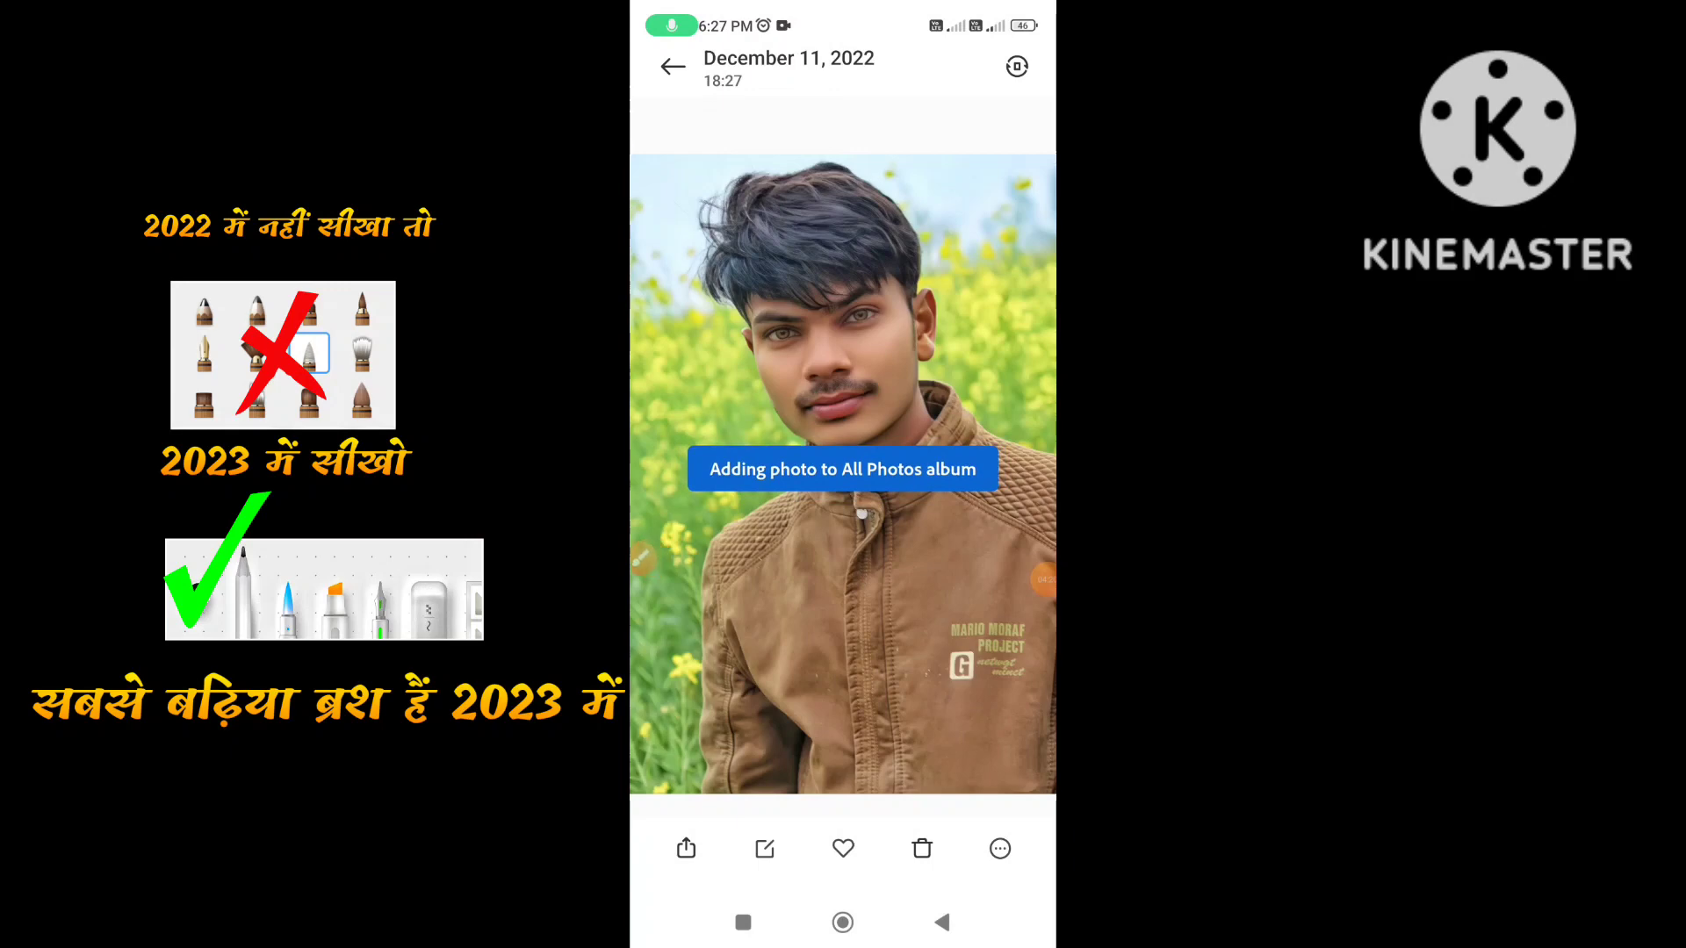
# Open the imported portrait in Lightroom from the Import Finished notification.
pyautogui.moveTo(843, 9); pyautogui.dragTo(843, 614)
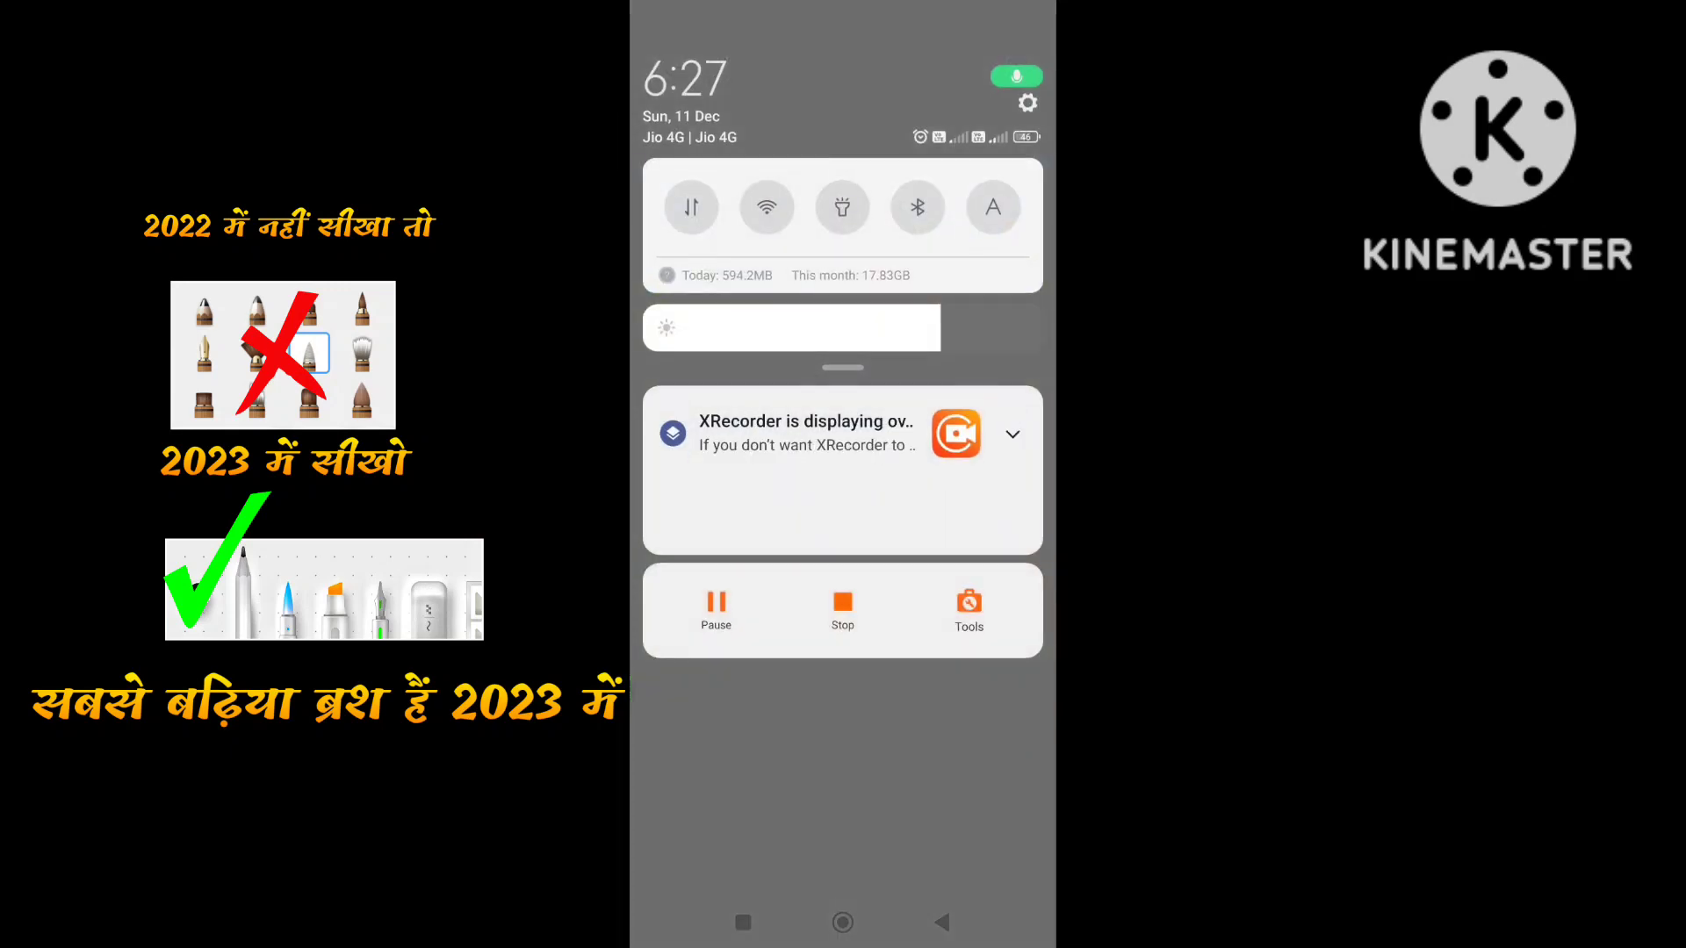
pyautogui.click(970, 608)
pyautogui.moveTo(843, 9); pyautogui.dragTo(842, 615)
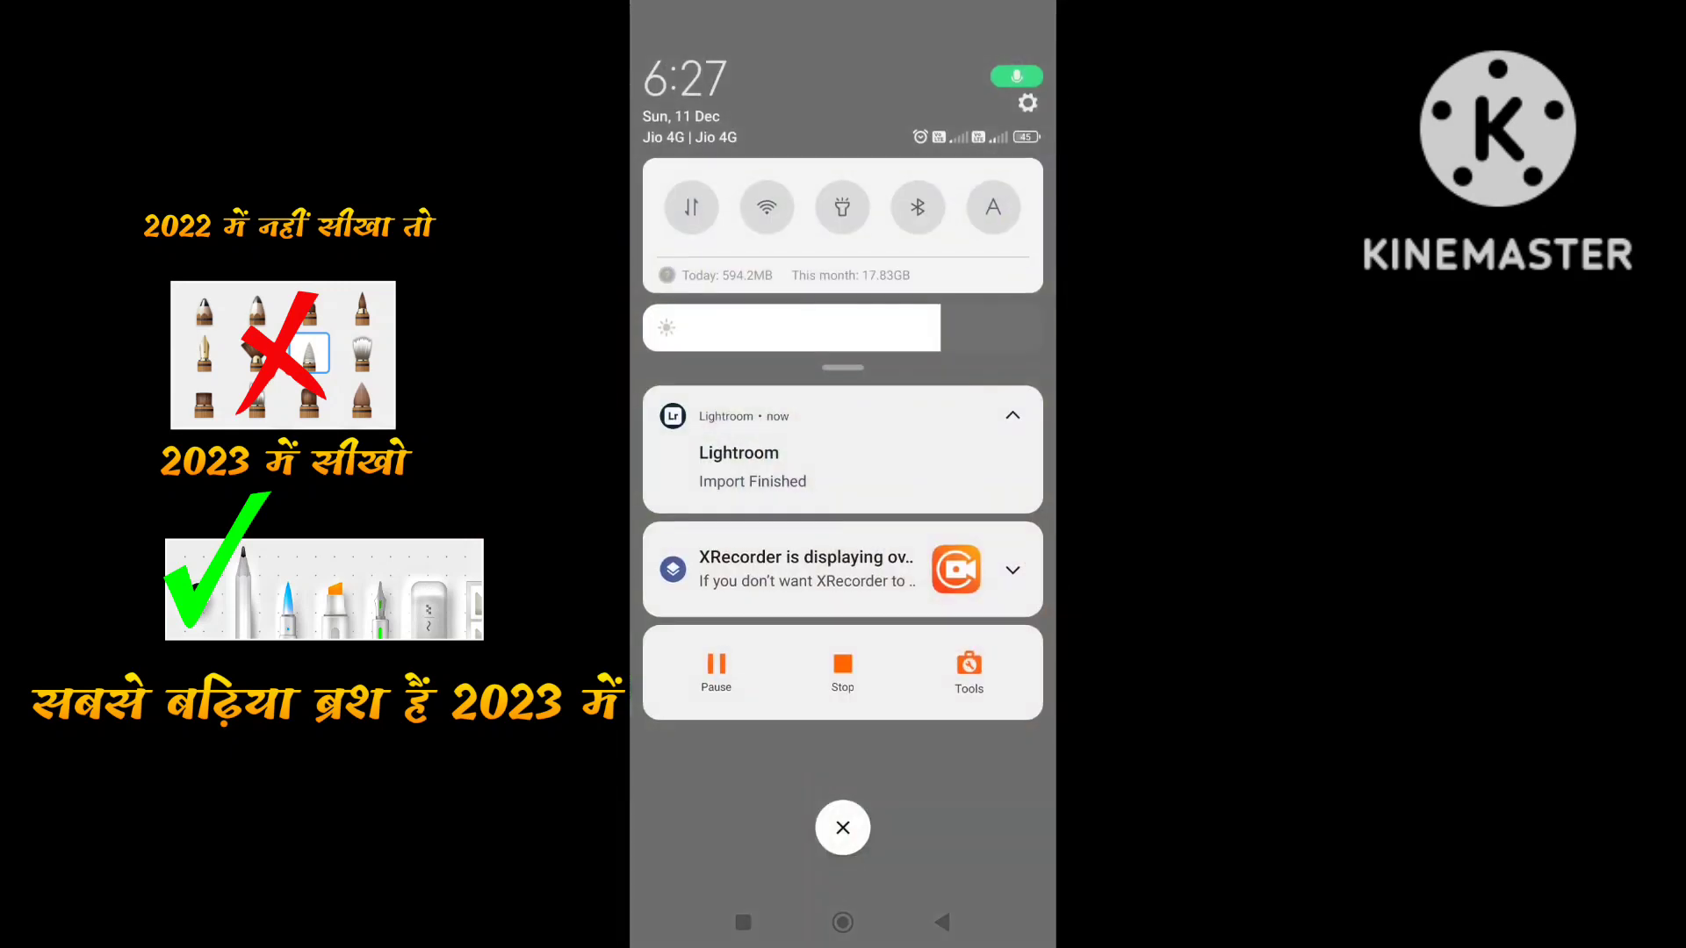
pyautogui.click(969, 667)
pyautogui.click(1042, 802)
pyautogui.moveTo(843, 9); pyautogui.dragTo(843, 614)
pyautogui.click(752, 465)
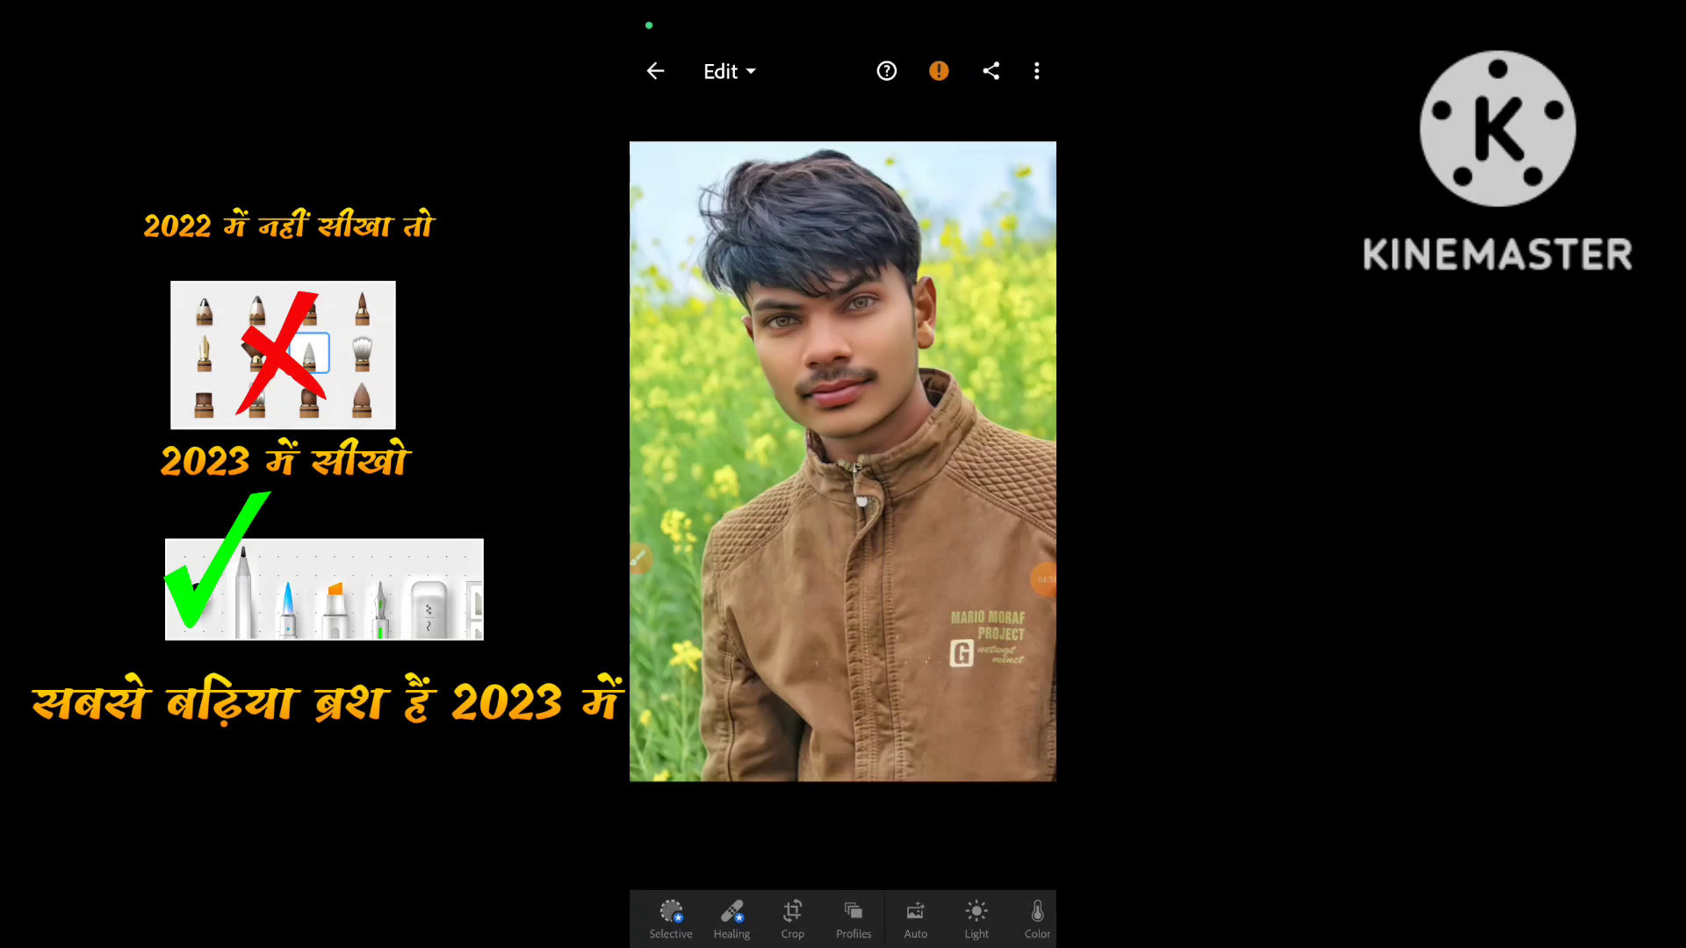
# In the Light panel, set Exposure 0.40EV, Contrast 3 and Highlights -77.
pyautogui.moveTo(965, 917); pyautogui.dragTo(702, 917)
pyautogui.click(639, 559)
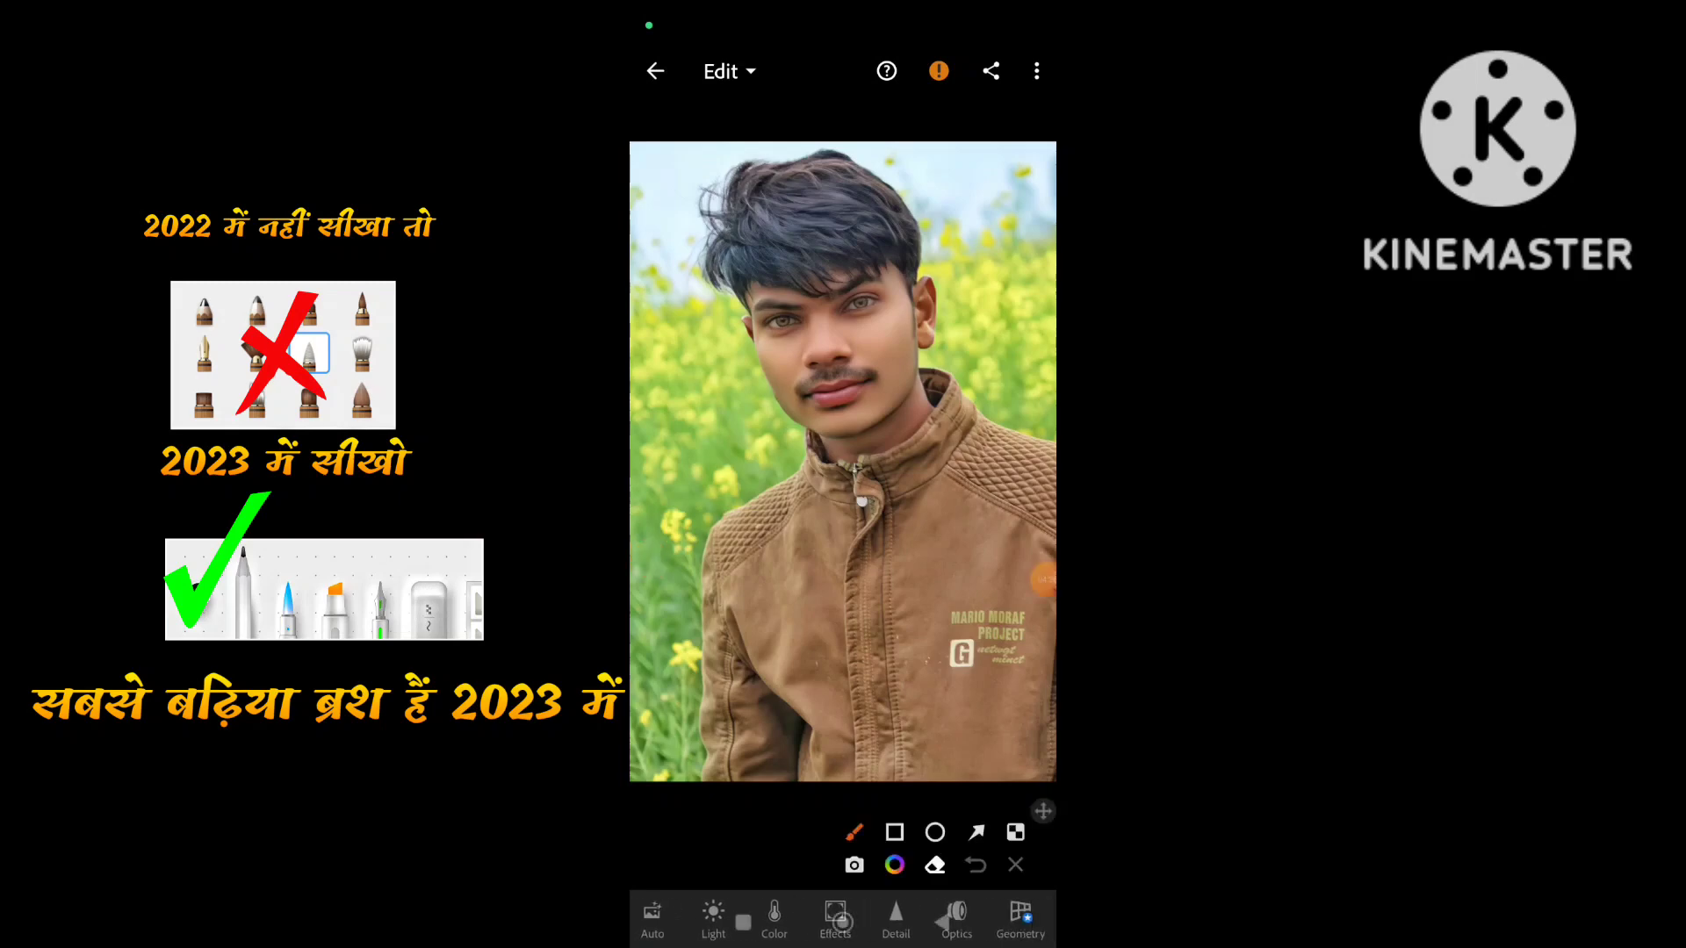
pyautogui.click(976, 832)
pyautogui.moveTo(769, 843); pyautogui.dragTo(725, 888)
pyautogui.click(1016, 865)
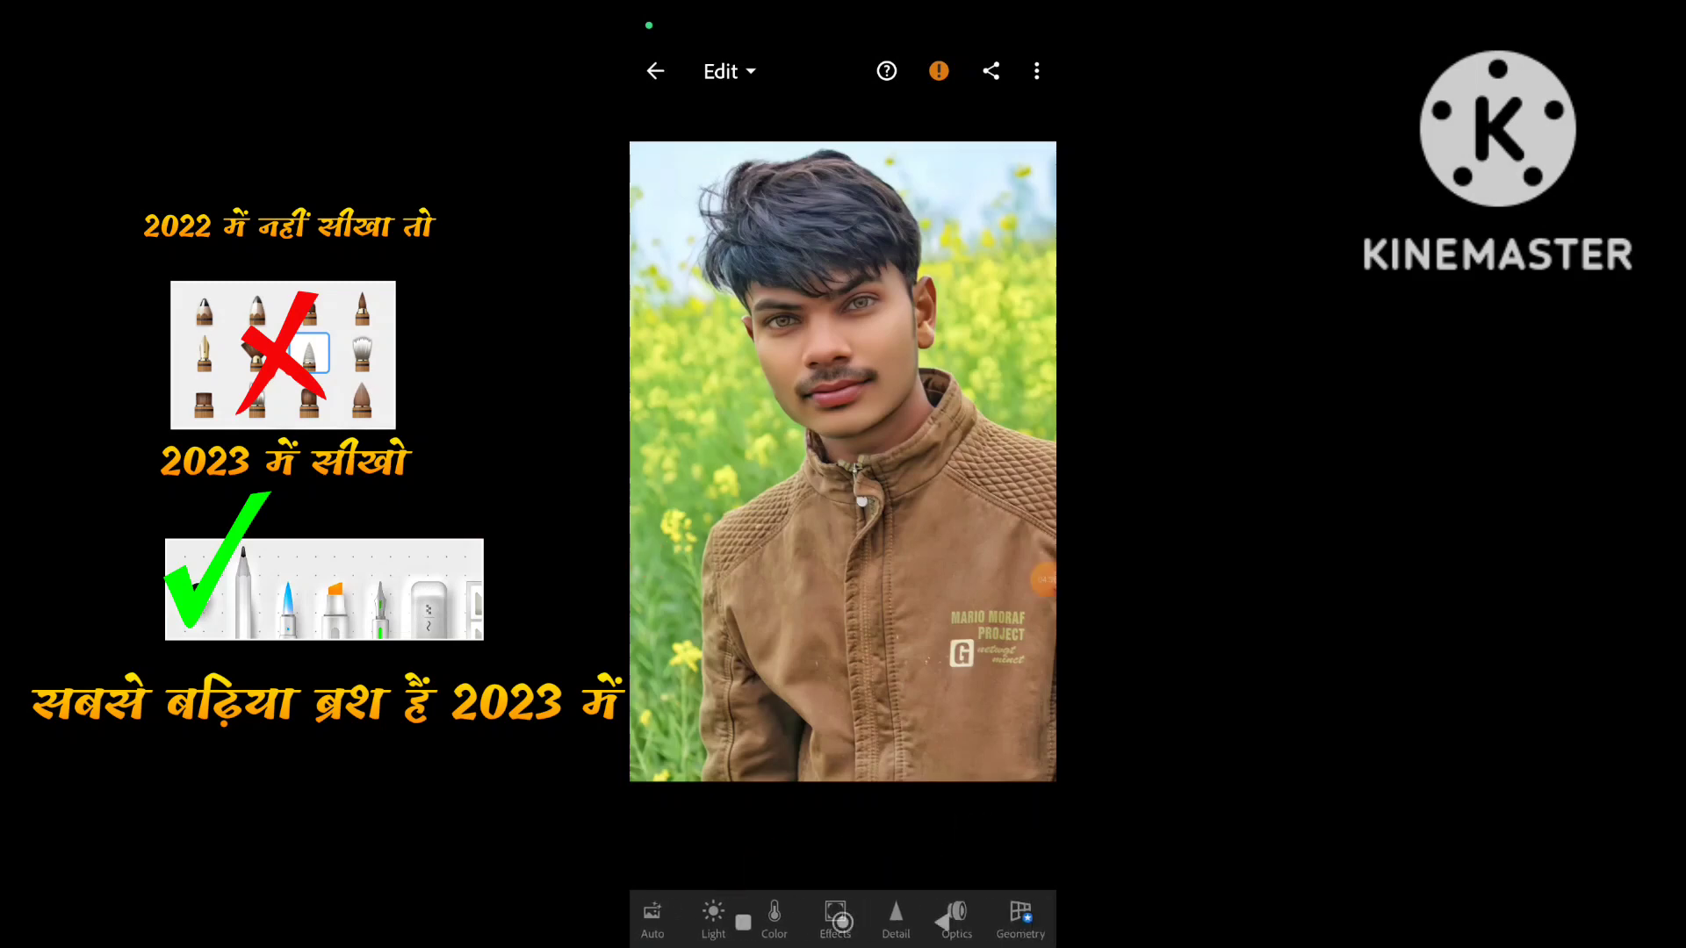
pyautogui.click(712, 918)
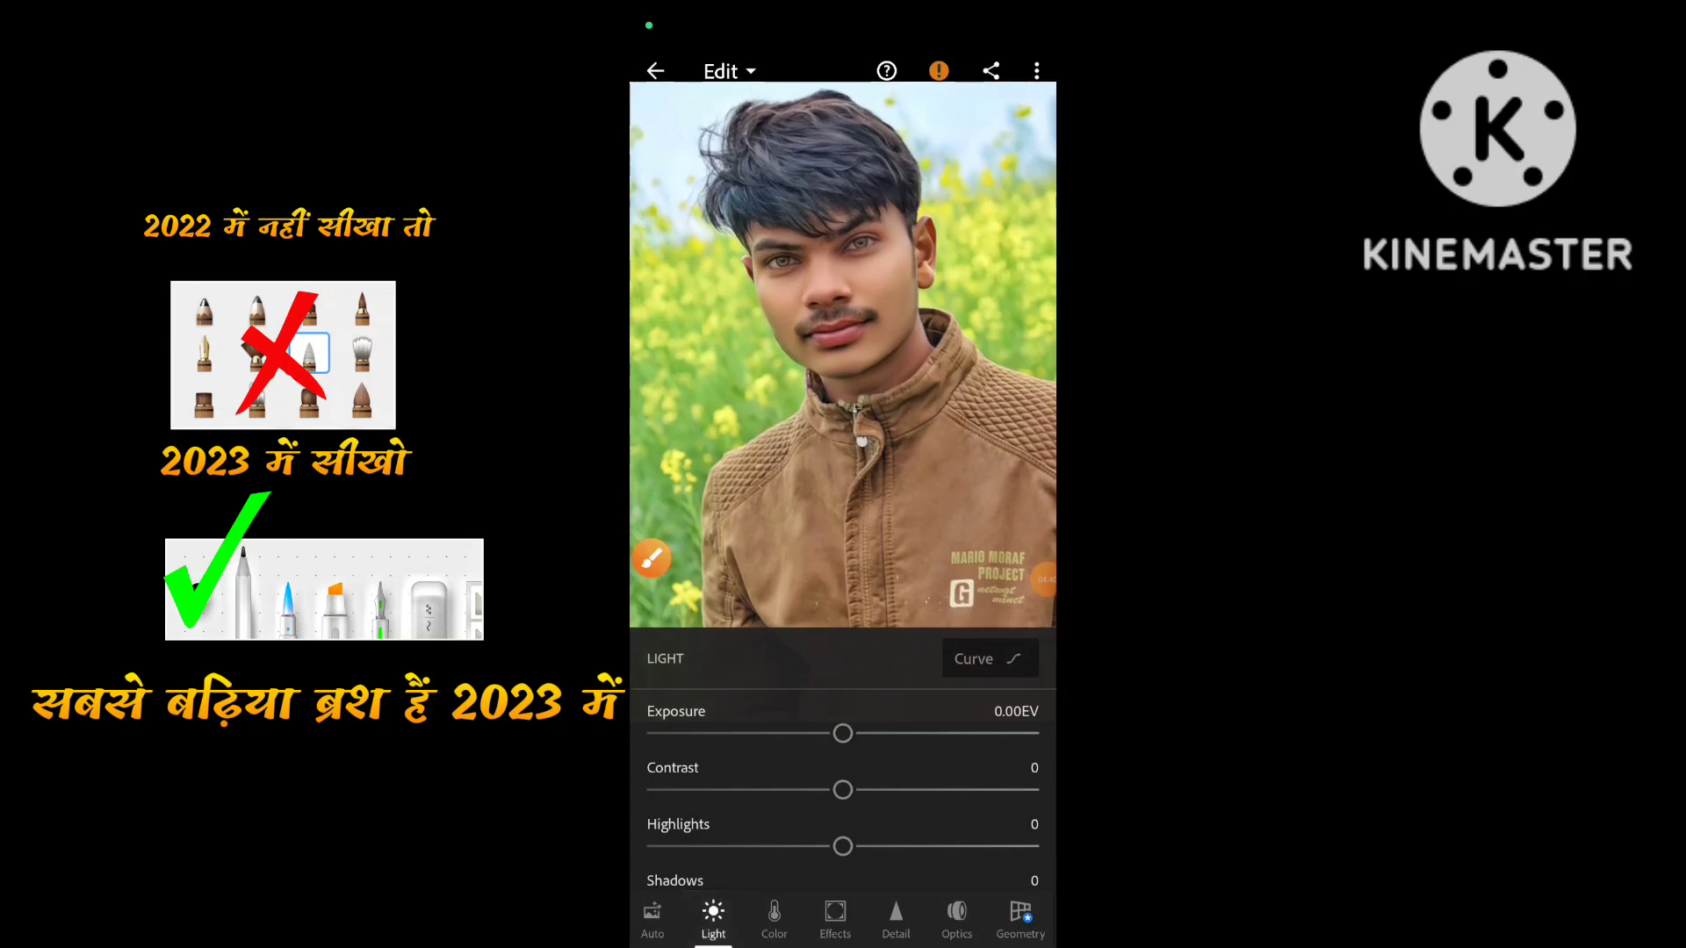
pyautogui.moveTo(842, 733); pyautogui.dragTo(858, 733)
pyautogui.moveTo(843, 834)
pyautogui.mouseDown()
pyautogui.moveTo(843, 788)
pyautogui.moveTo(805, 741)
pyautogui.moveTo(845, 720)
pyautogui.moveTo(866, 775)
pyautogui.moveTo(903, 775)
pyautogui.moveTo(692, 775)
pyautogui.mouseUp()
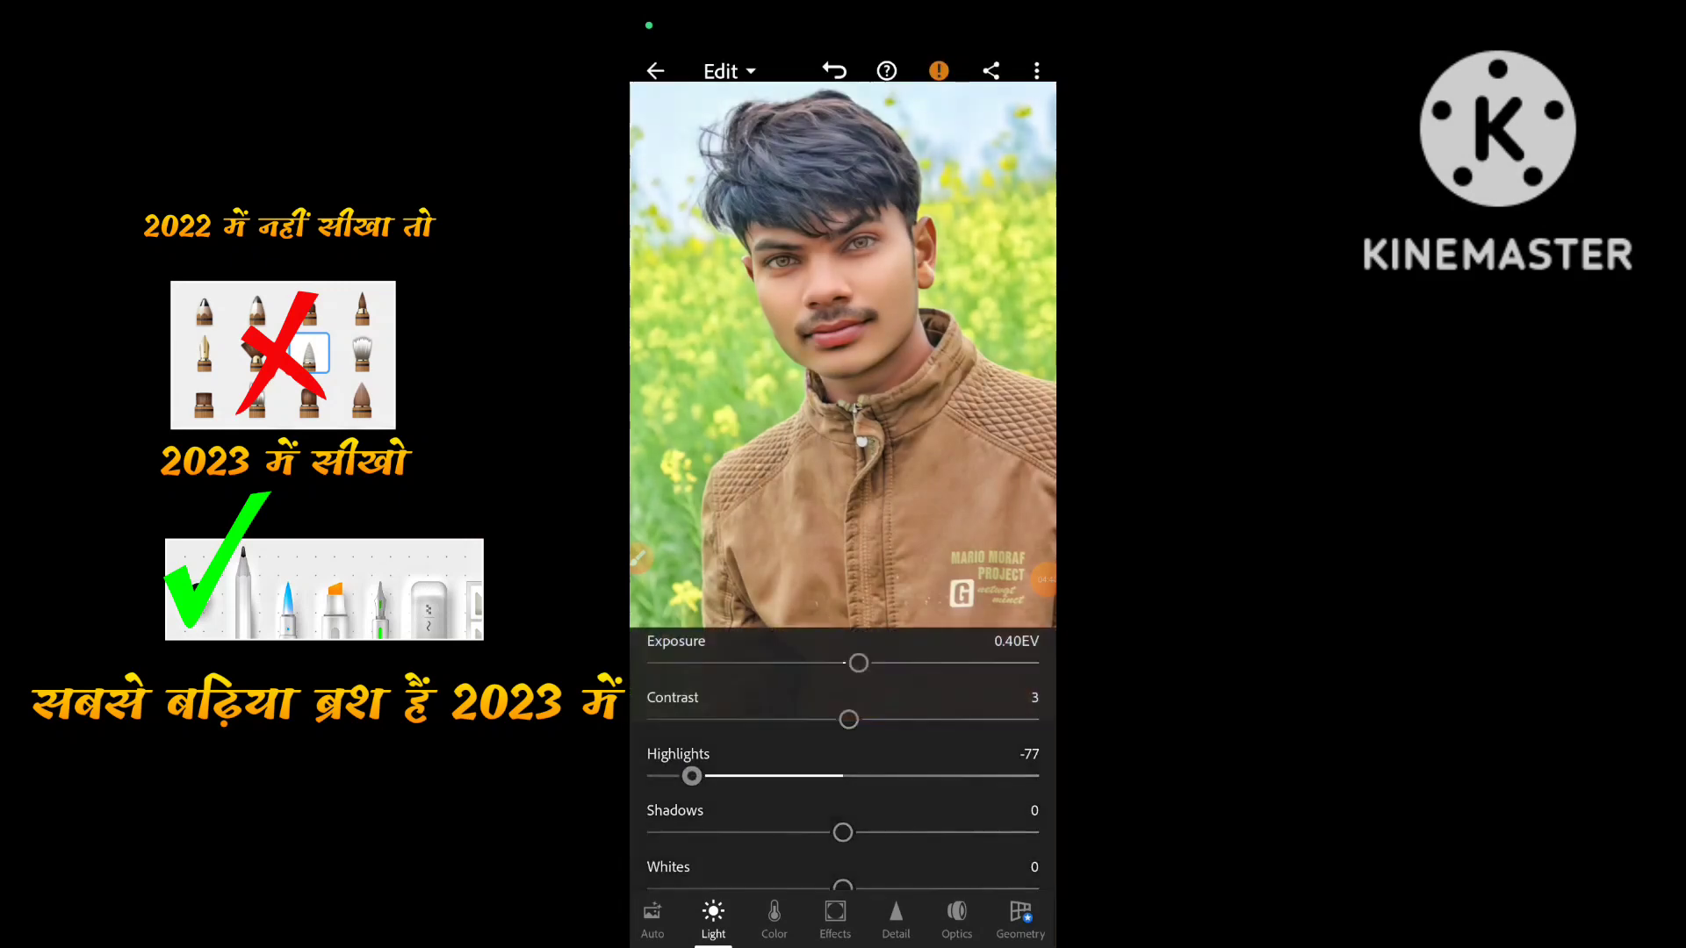
pyautogui.moveTo(843, 790); pyautogui.dragTo(842, 744)
# Set Shadows 16, Whites 13 and Blacks 12.
pyautogui.moveTo(842, 727); pyautogui.dragTo(874, 727)
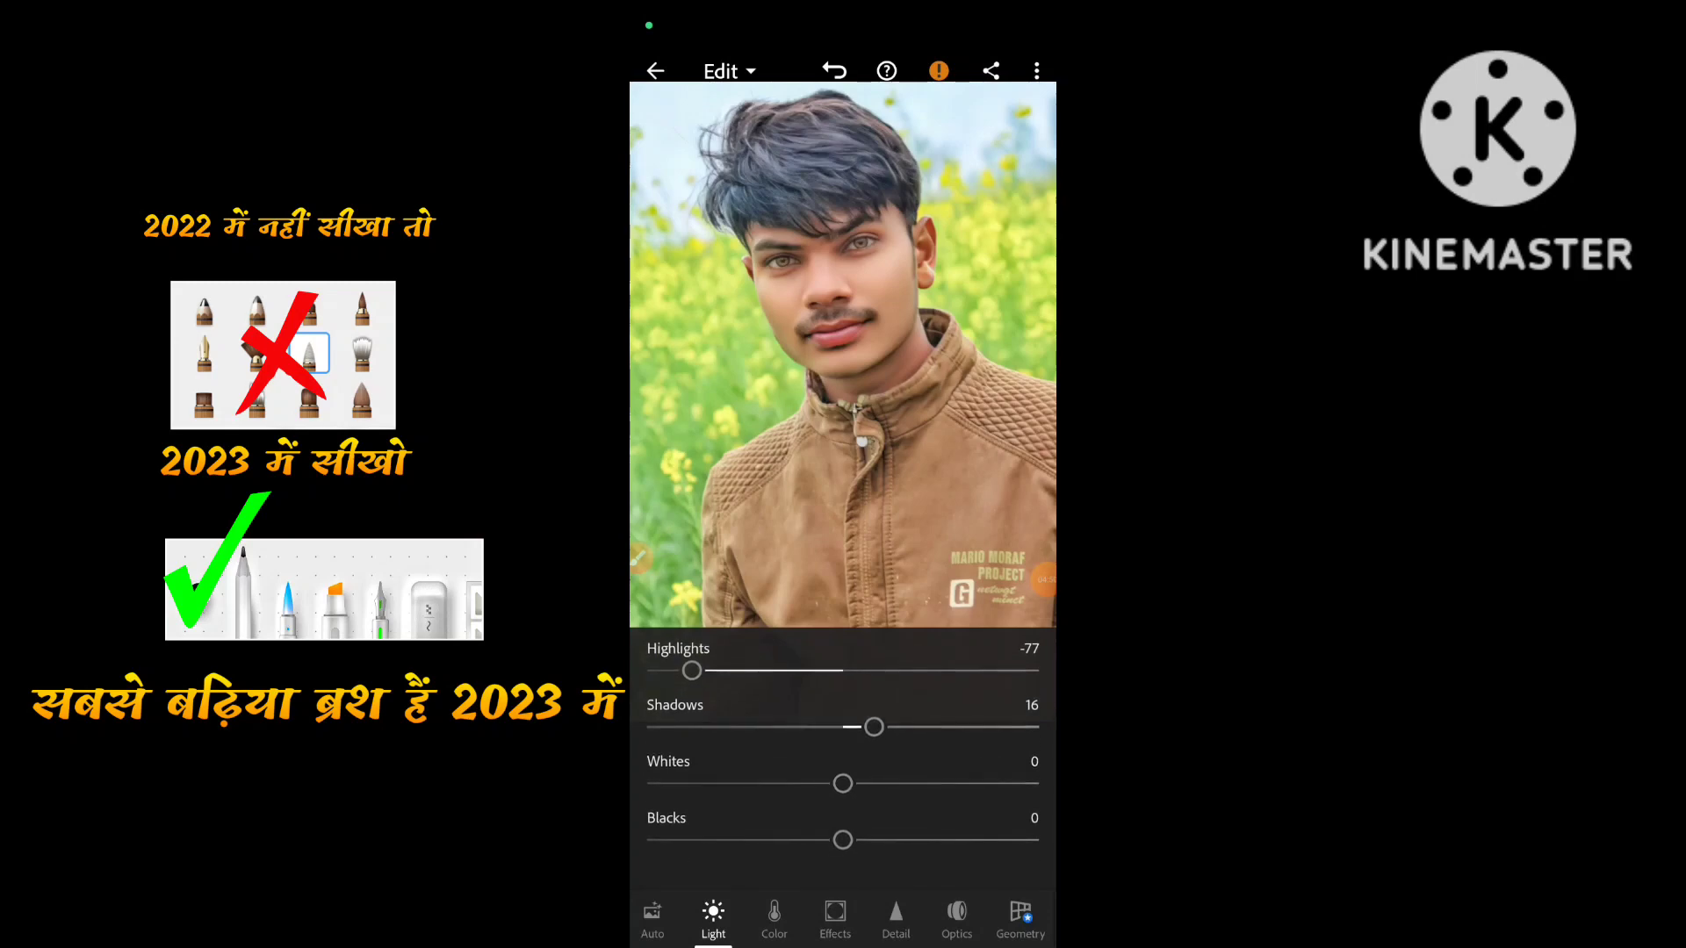
pyautogui.moveTo(843, 783); pyautogui.dragTo(867, 783)
pyautogui.moveTo(843, 839); pyautogui.dragTo(866, 839)
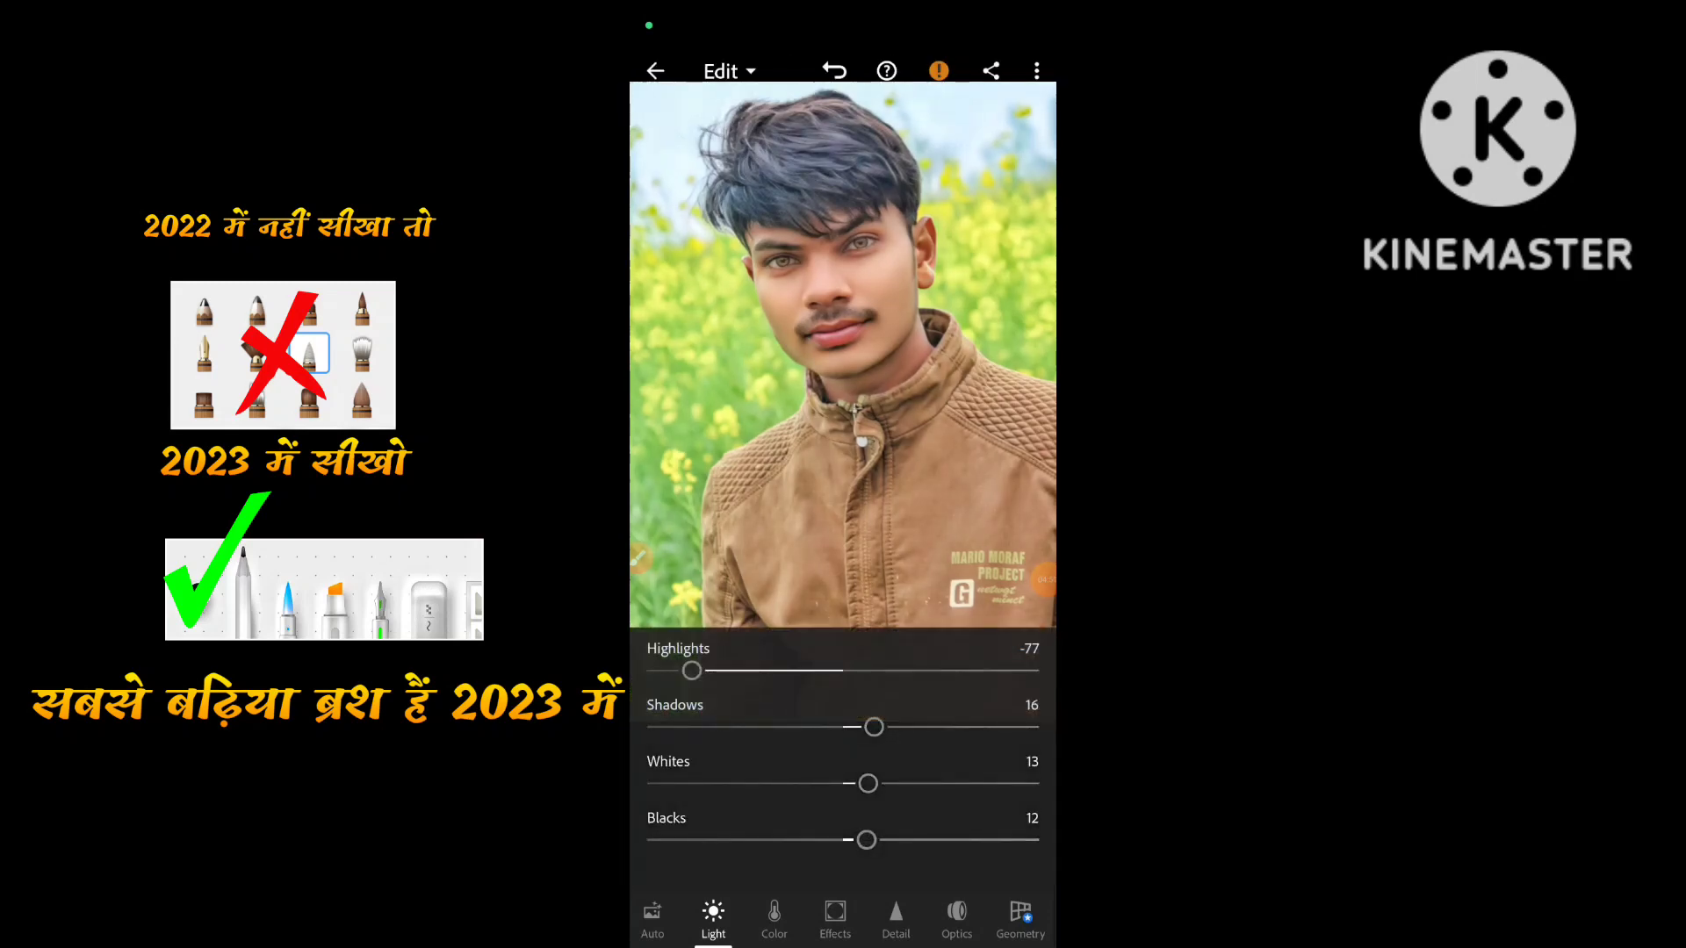
pyautogui.click(638, 558)
pyautogui.click(977, 832)
pyautogui.moveTo(795, 825); pyautogui.dragTo(790, 889)
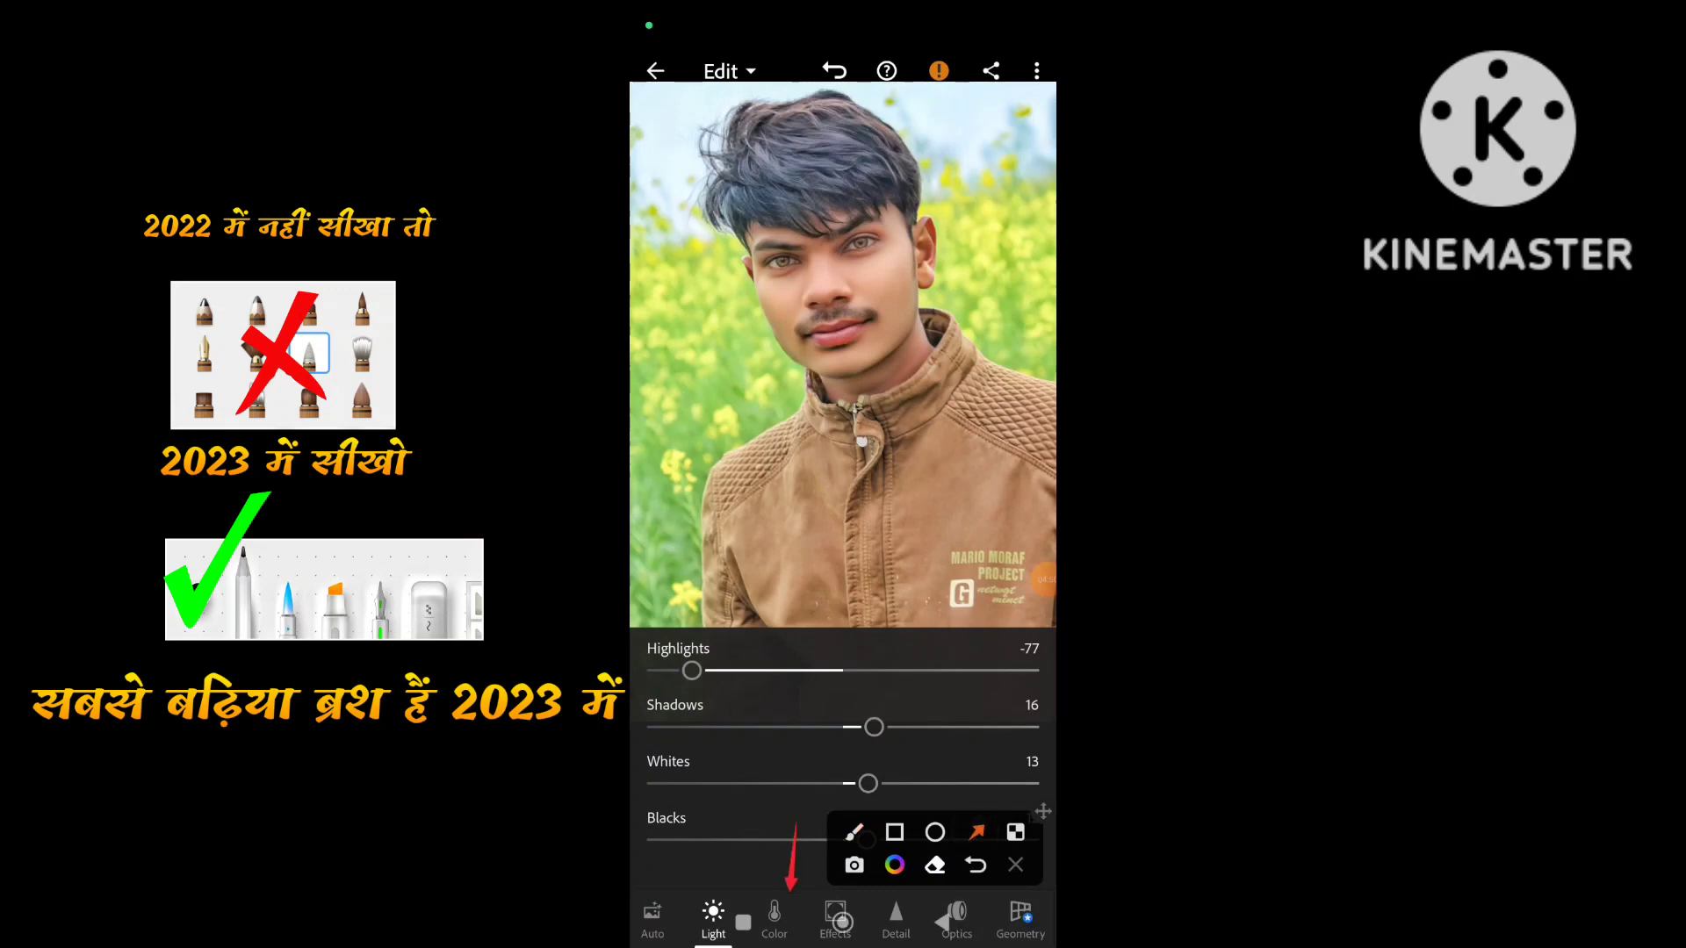
# In the Color panel, warm Temp to 4 and raise Saturation to 19.
pyautogui.click(1016, 865)
pyautogui.click(773, 917)
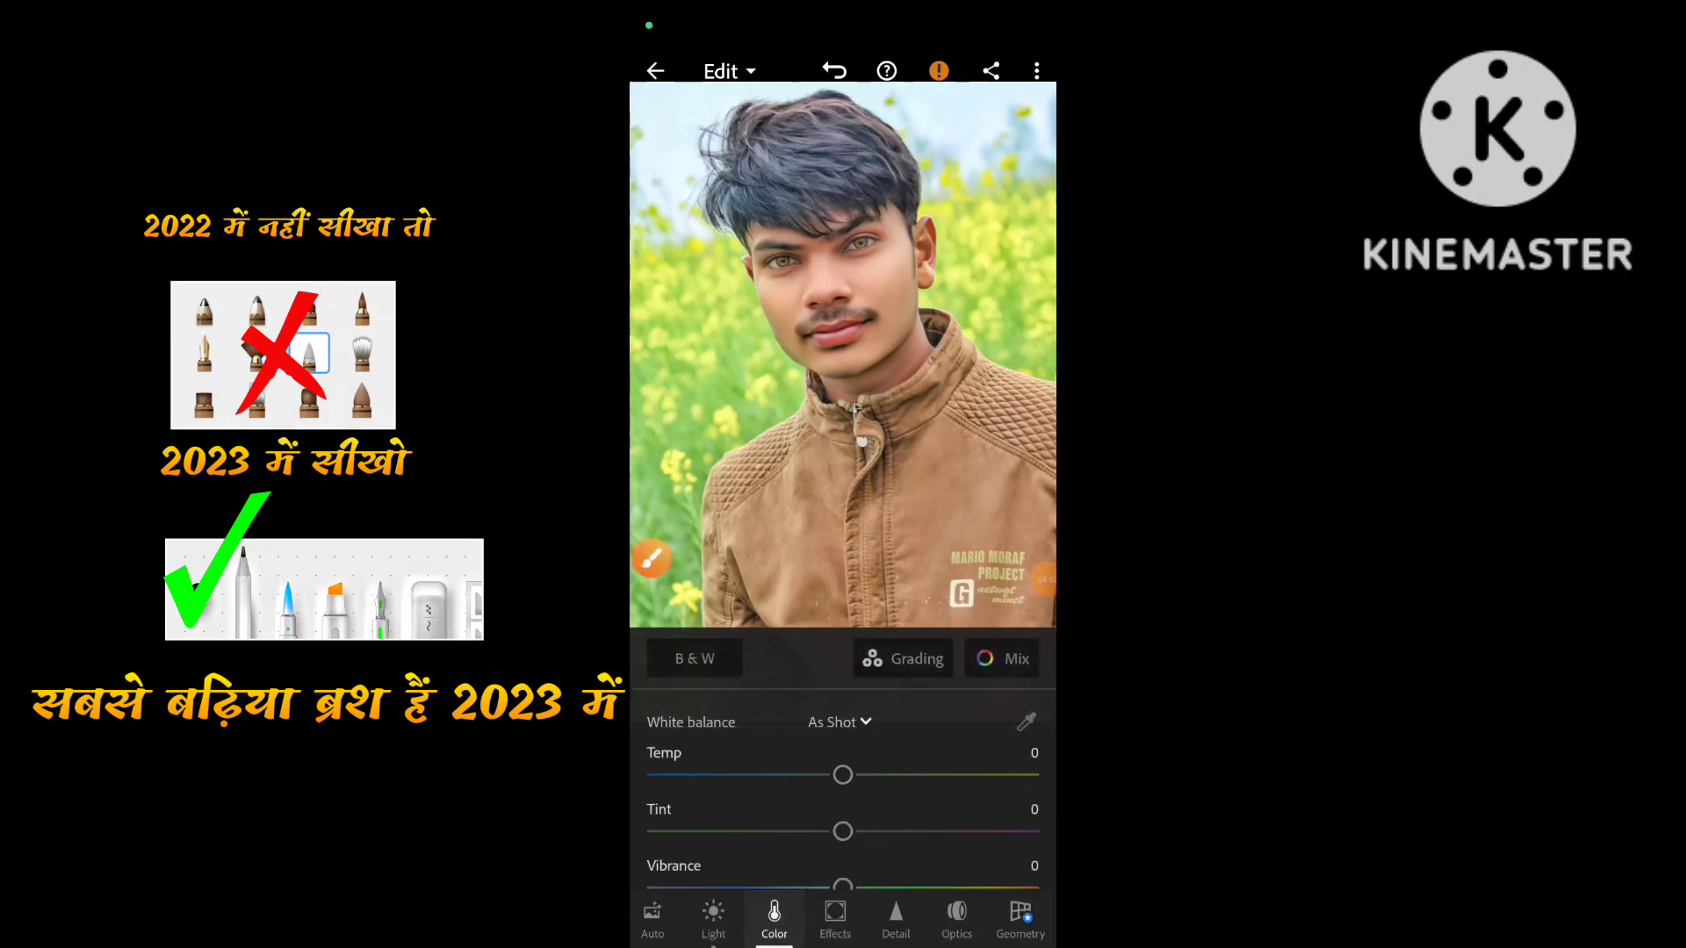
pyautogui.moveTo(842, 774); pyautogui.dragTo(847, 775)
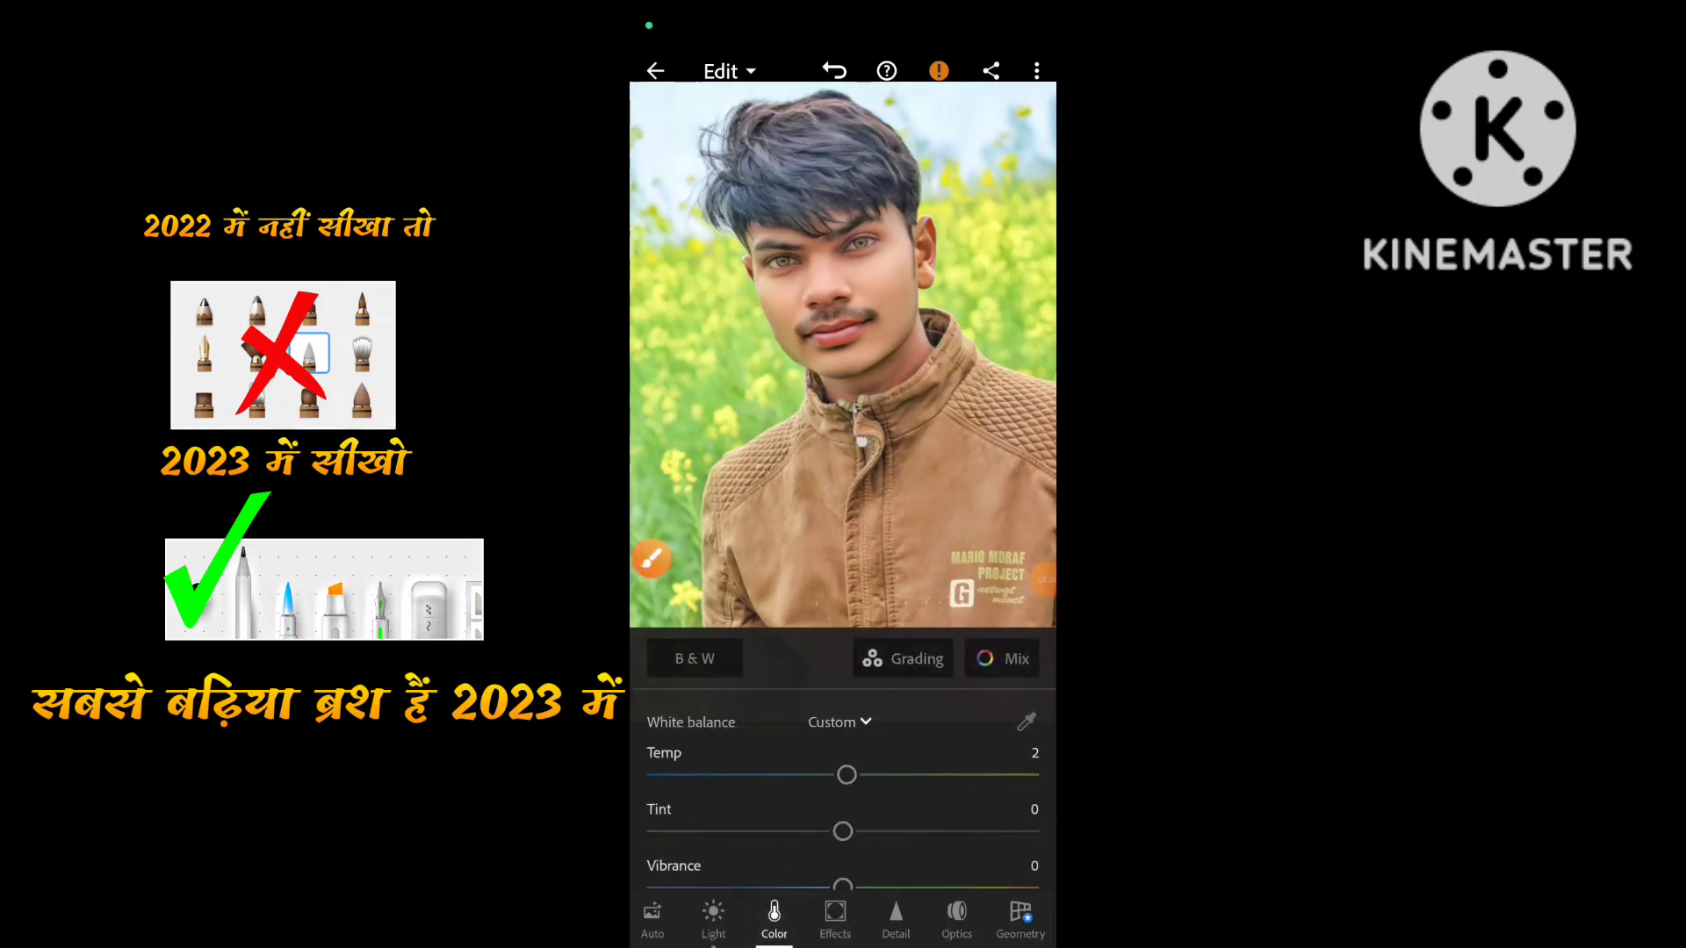
pyautogui.scroll(-2, 843, 763)
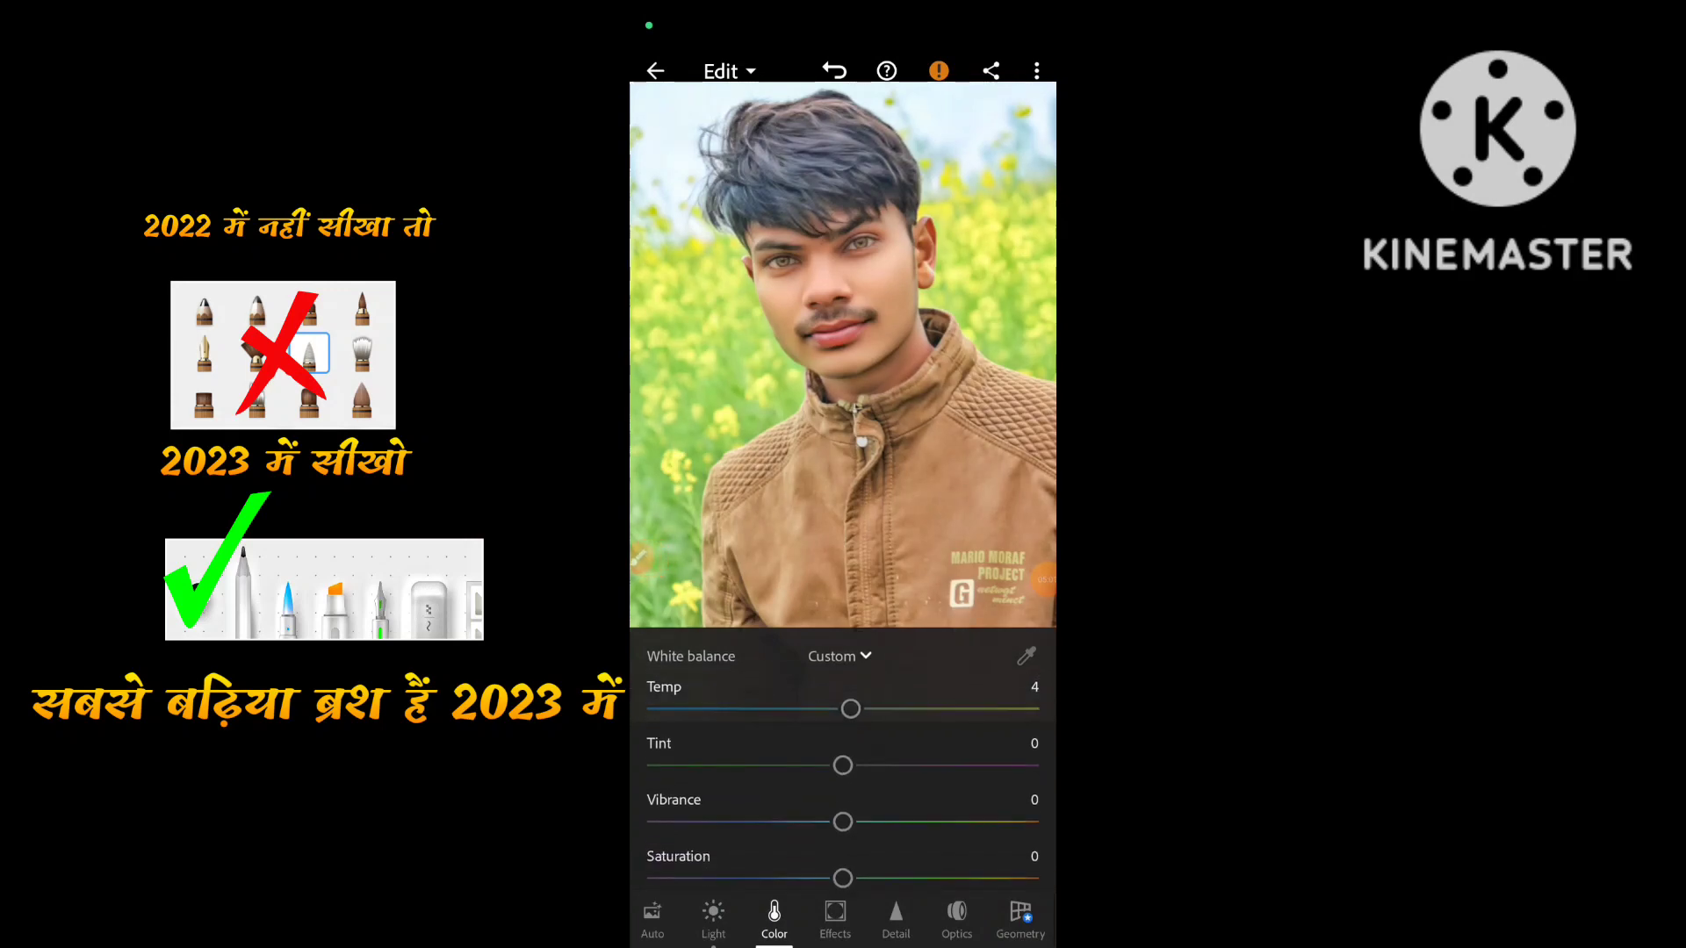
pyautogui.moveTo(842, 839); pyautogui.dragTo(876, 839)
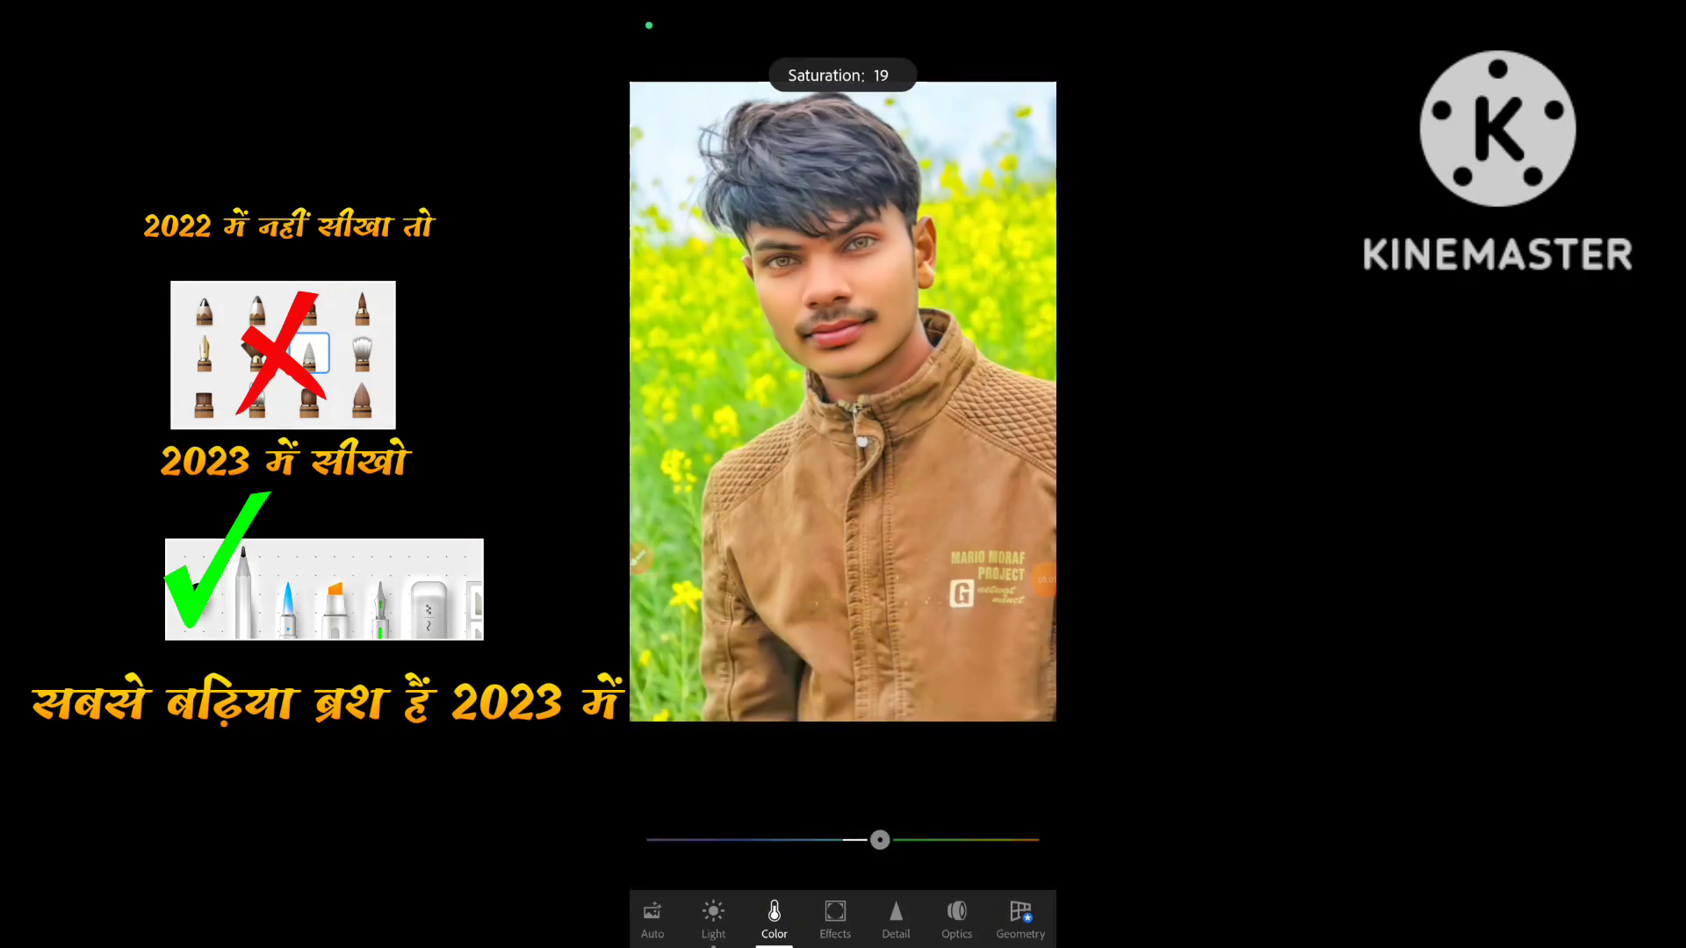
pyautogui.scroll(2, 843, 764)
pyautogui.click(651, 558)
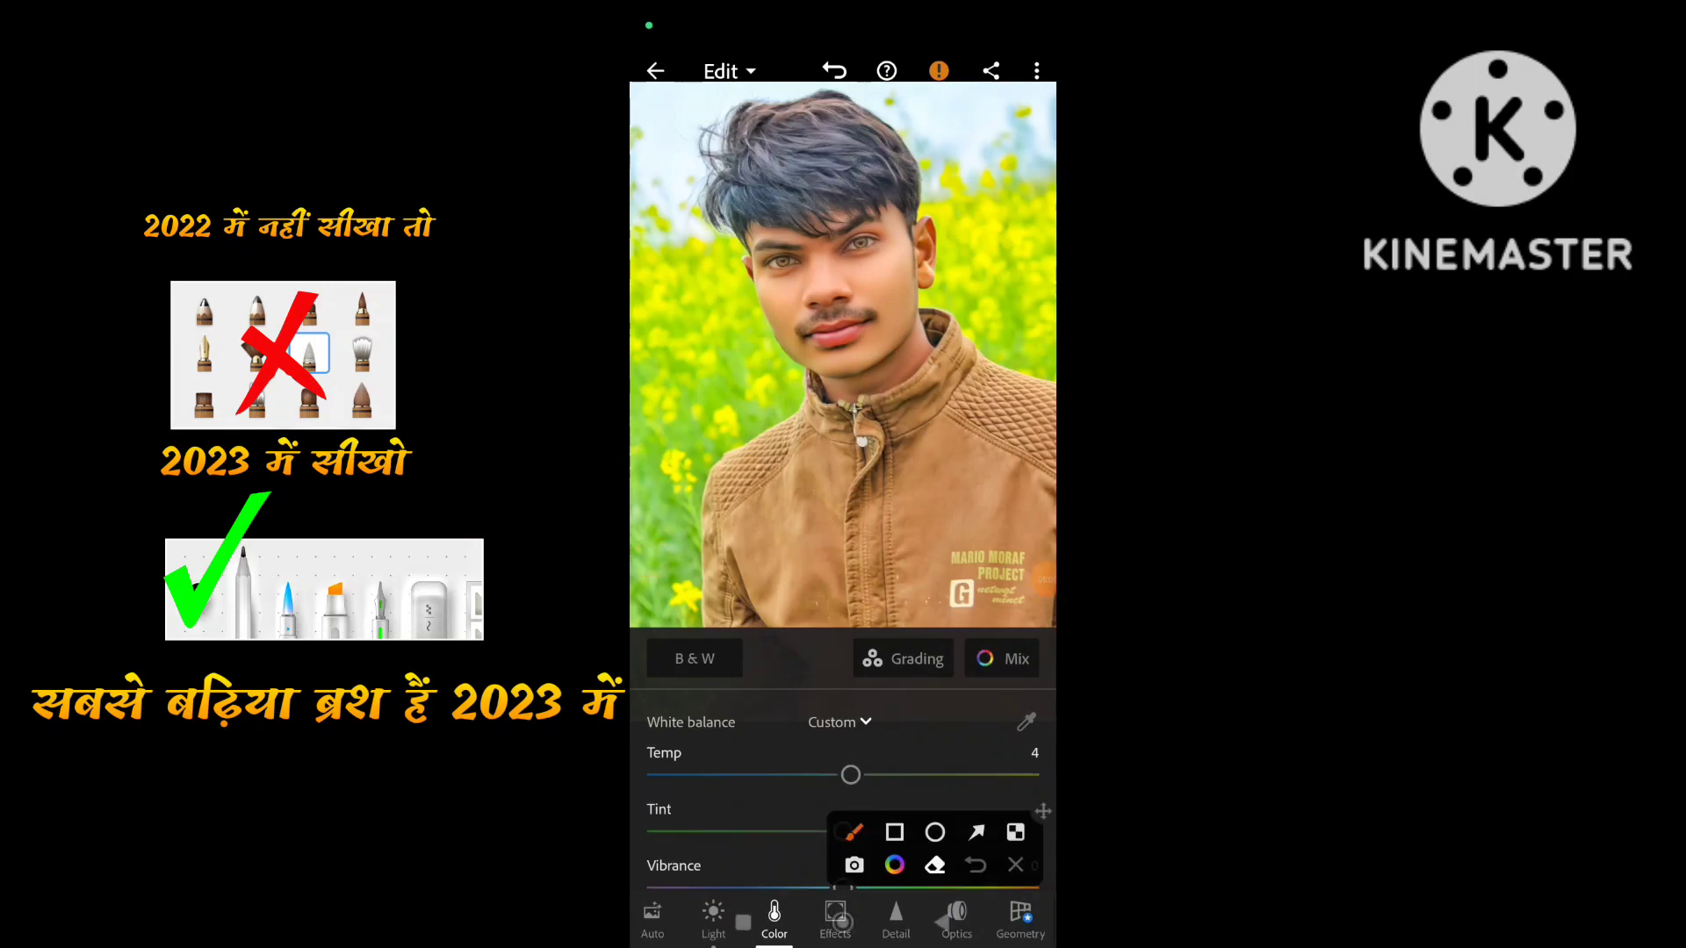
pyautogui.click(894, 831)
pyautogui.moveTo(970, 613)
pyautogui.mouseDown()
pyautogui.moveTo(976, 695)
pyautogui.moveTo(1042, 685)
pyautogui.mouseUp()
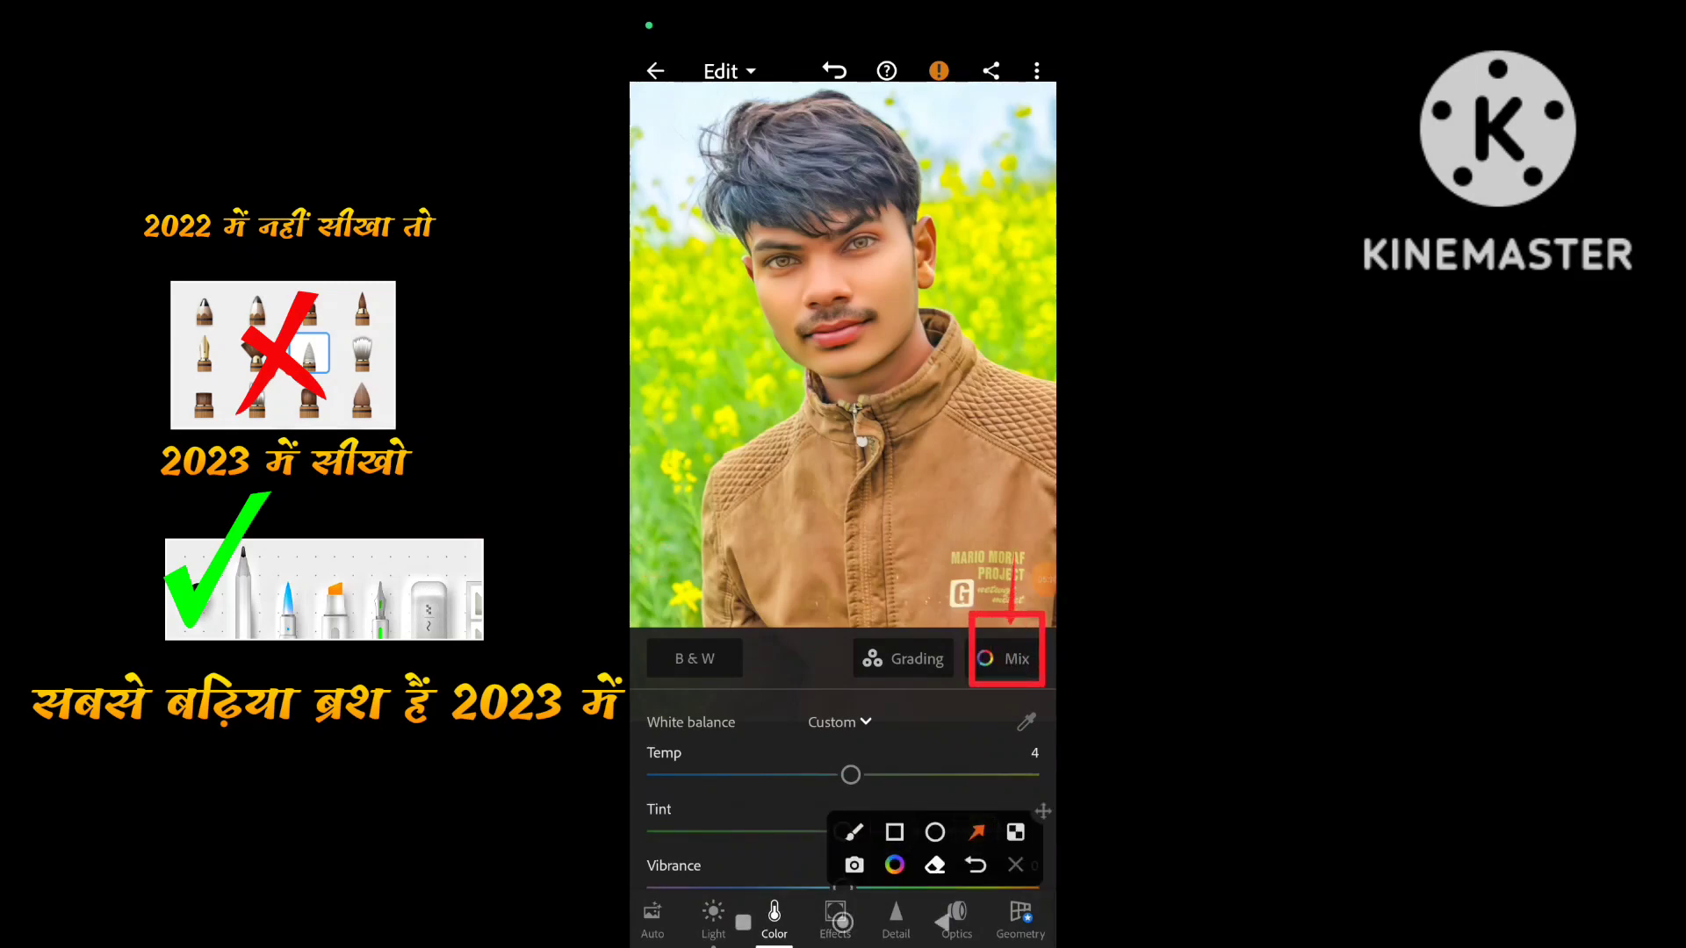
pyautogui.click(1015, 865)
# In Color Mix, boost red saturation; desaturate and brighten orange and yellow (yellow -58).
pyautogui.click(1005, 658)
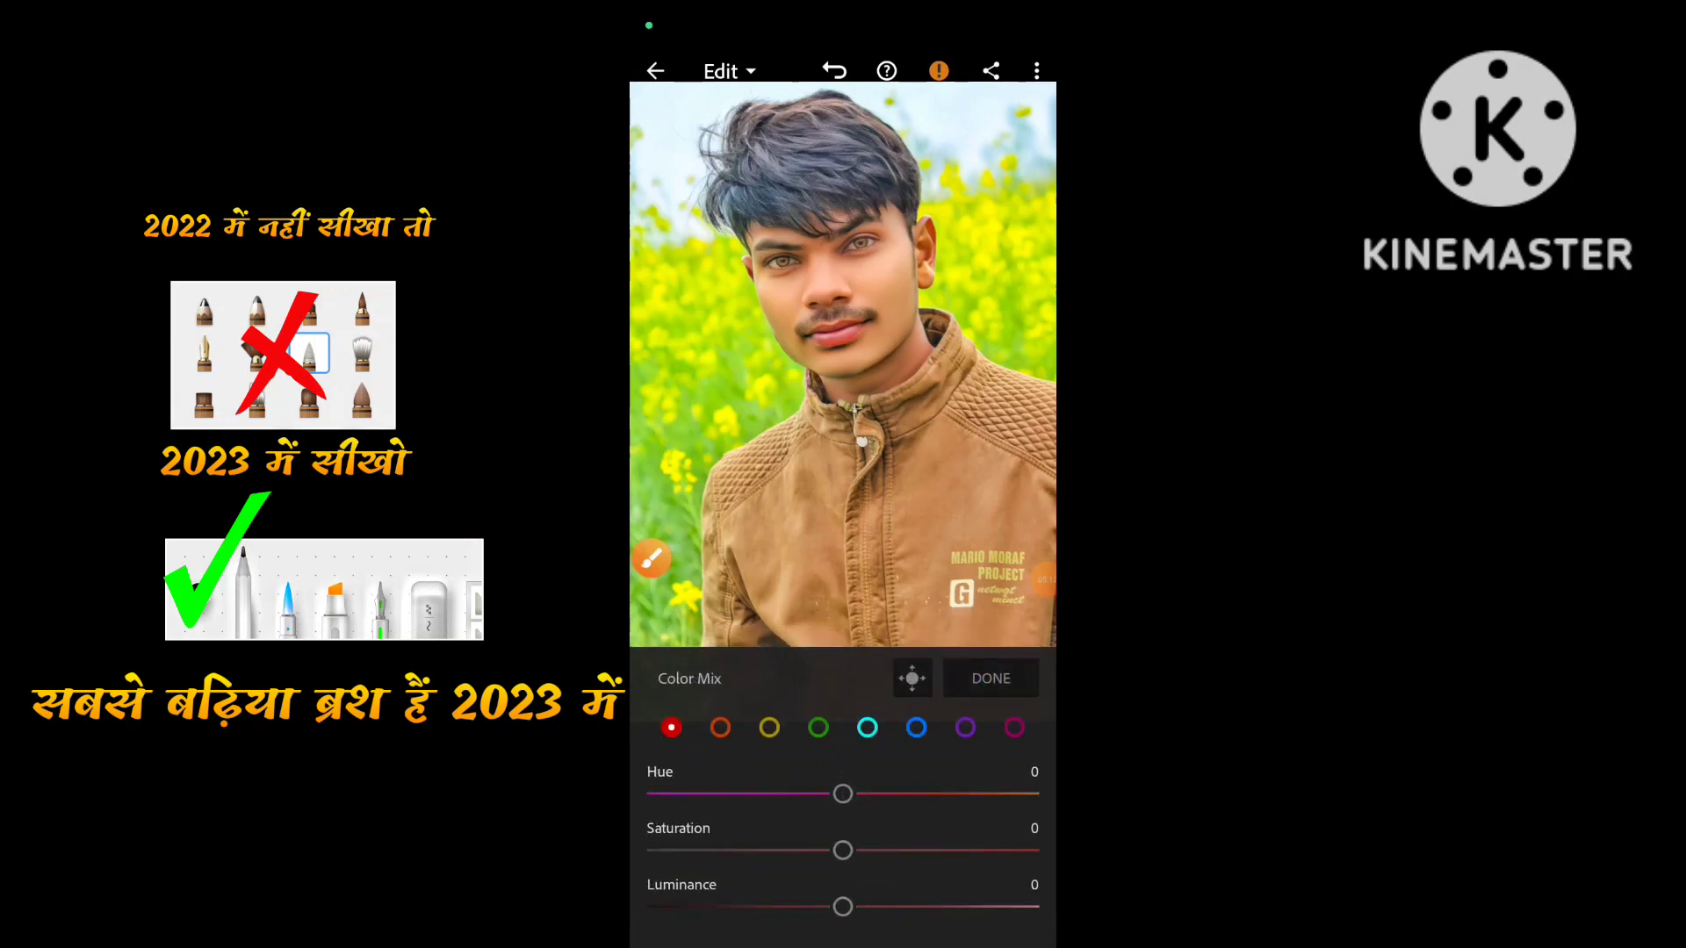
pyautogui.moveTo(843, 850); pyautogui.dragTo(956, 850)
pyautogui.click(720, 727)
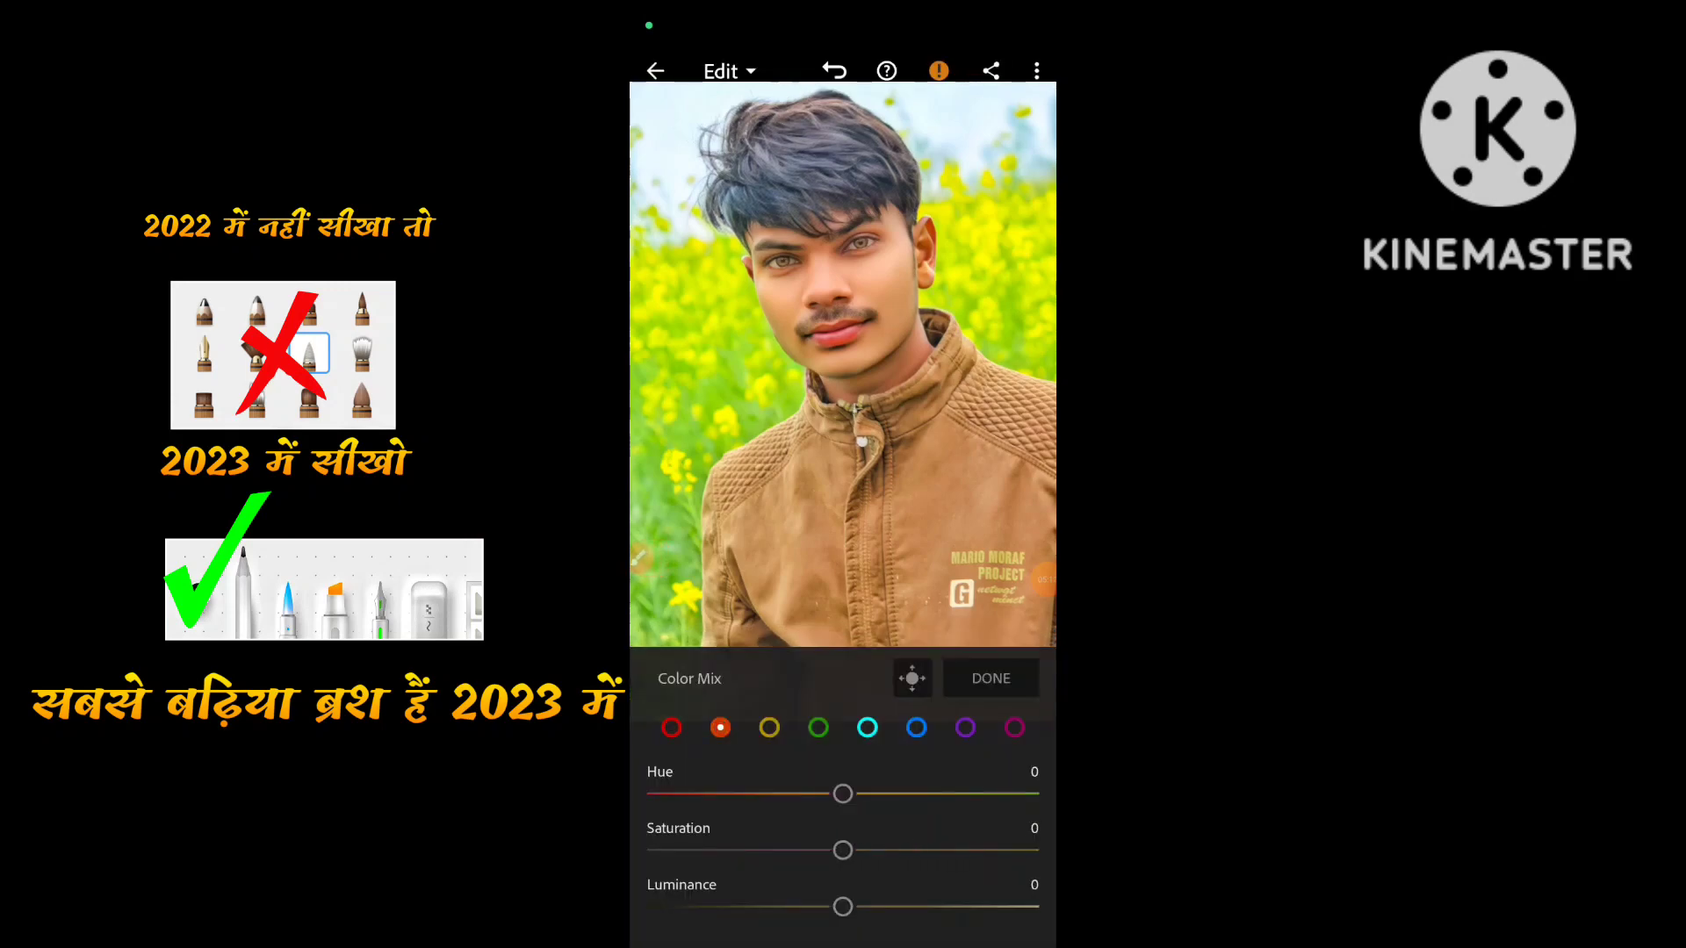
pyautogui.moveTo(843, 850); pyautogui.dragTo(751, 849)
pyautogui.moveTo(843, 906); pyautogui.dragTo(958, 906)
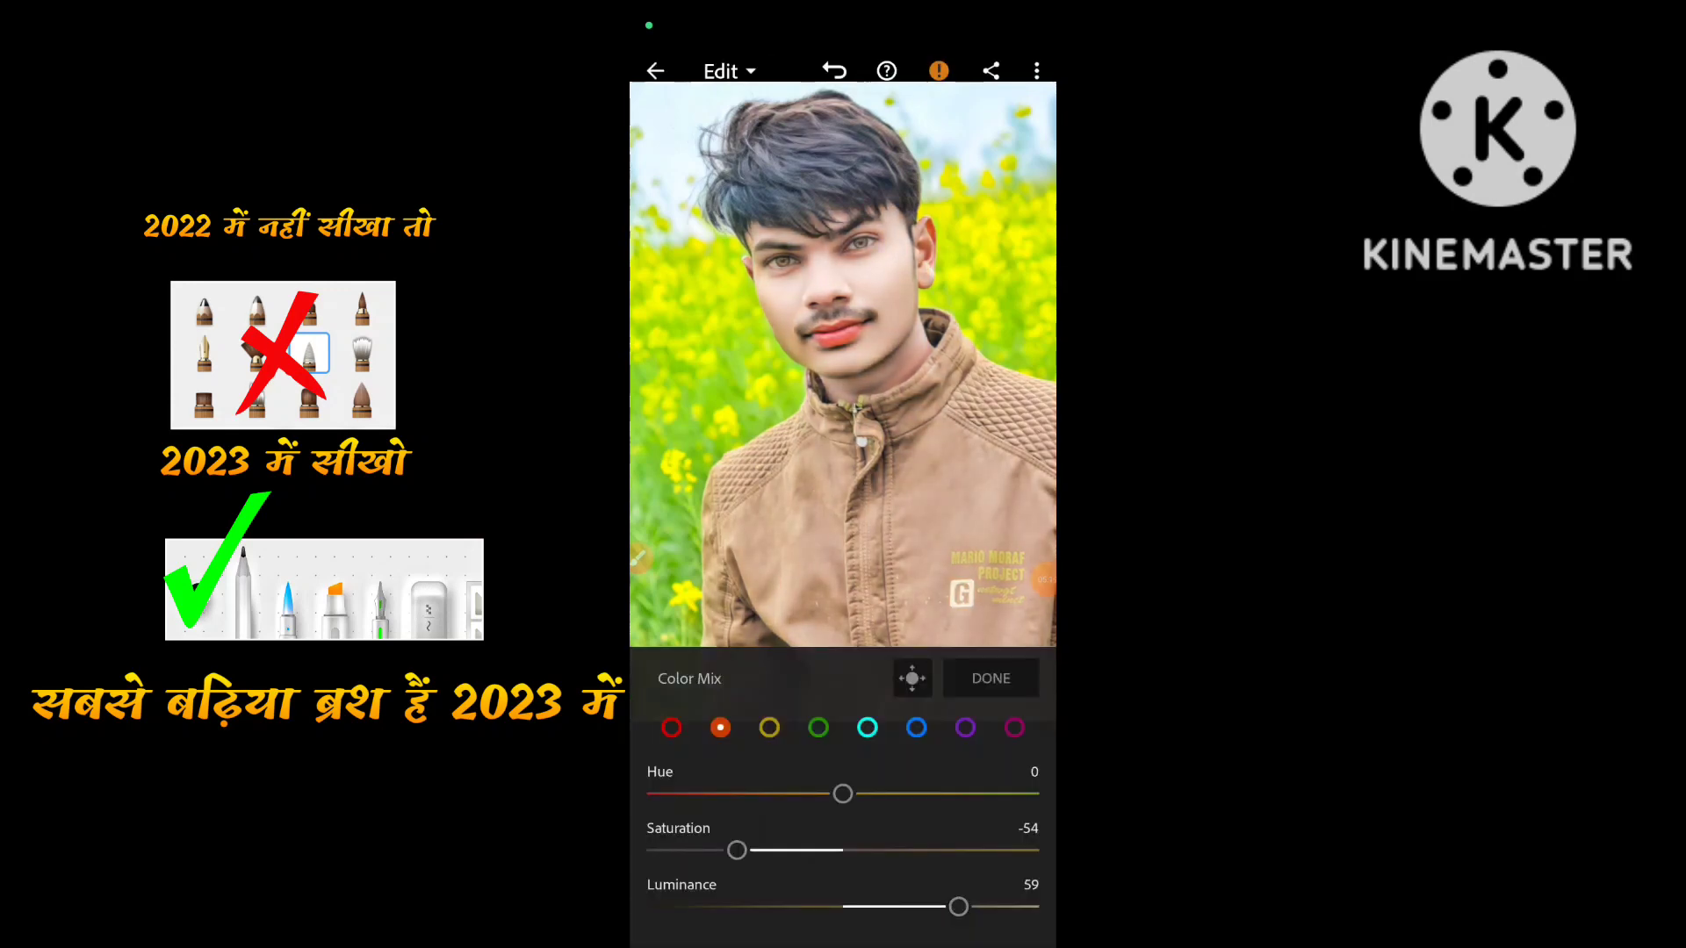
pyautogui.click(769, 727)
pyautogui.moveTo(843, 850); pyautogui.dragTo(728, 850)
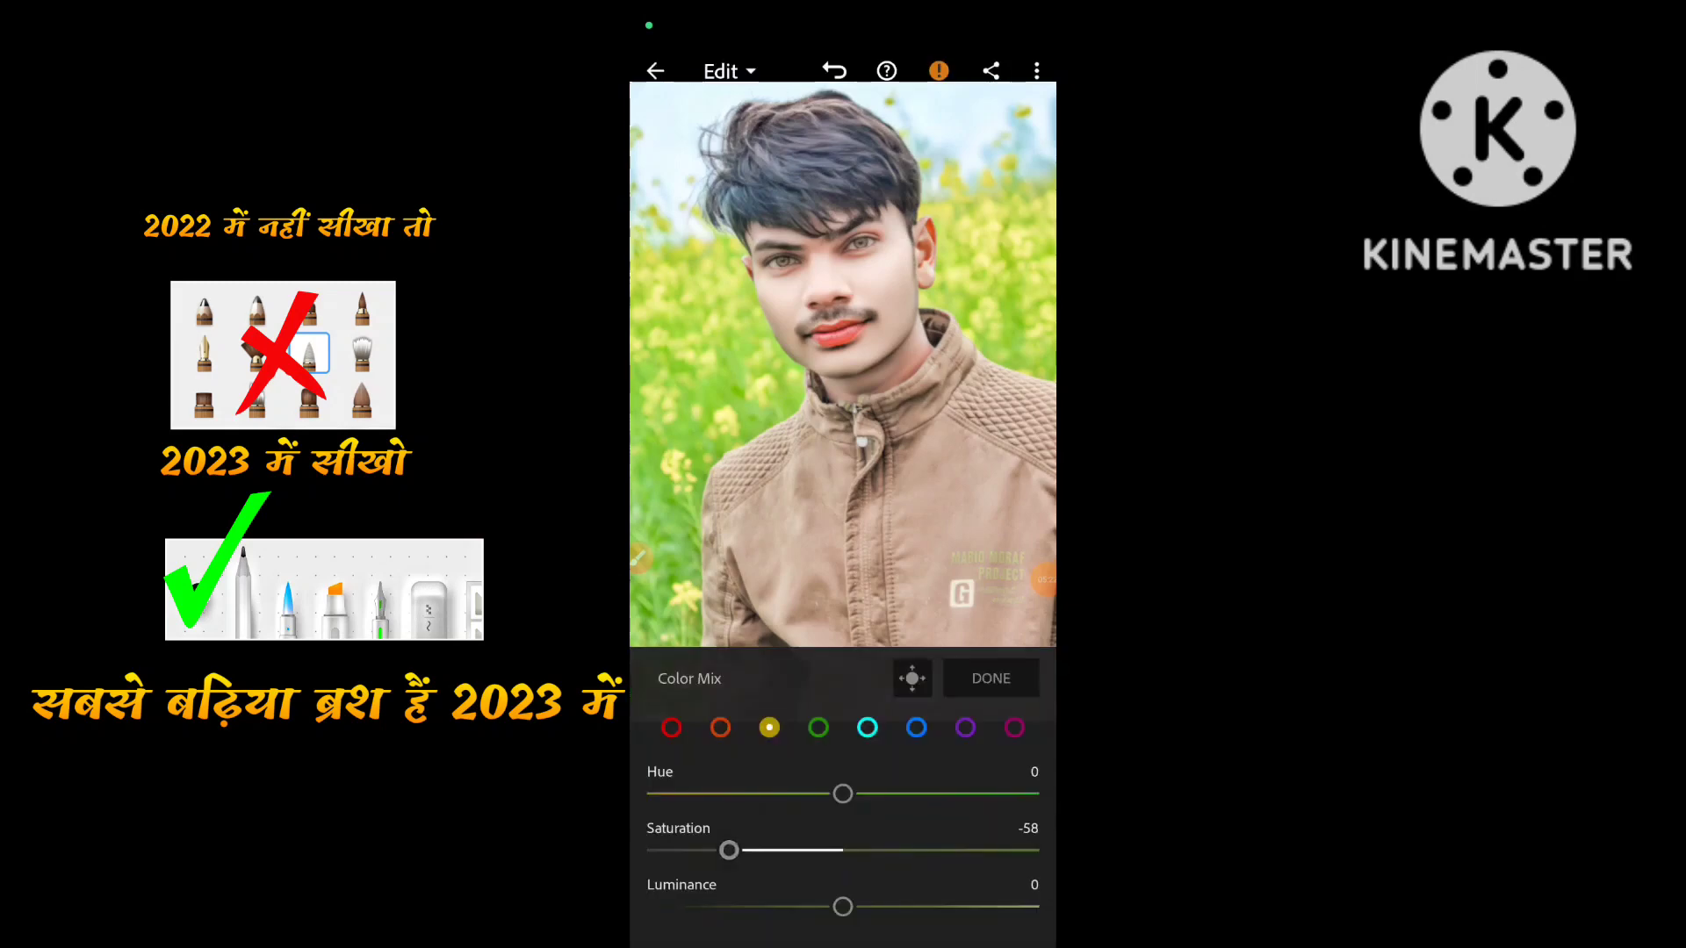
pyautogui.moveTo(842, 906); pyautogui.dragTo(972, 906)
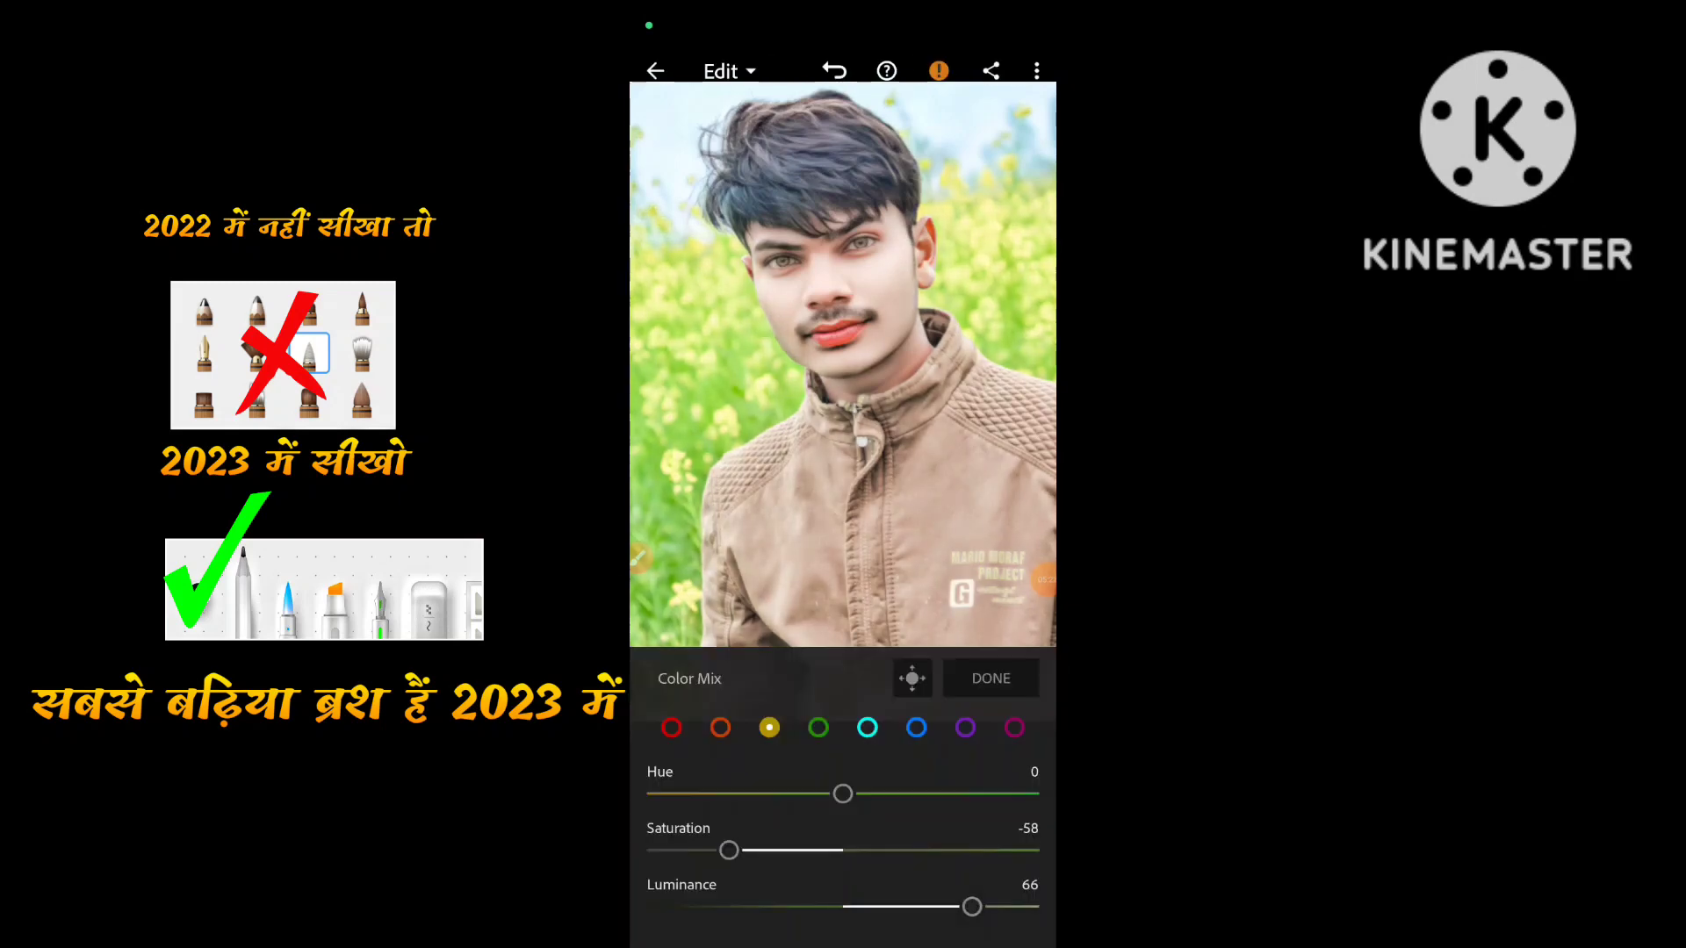
# Set the green channel to Hue -100 and Saturation 94, turning the field yellow.
pyautogui.click(818, 727)
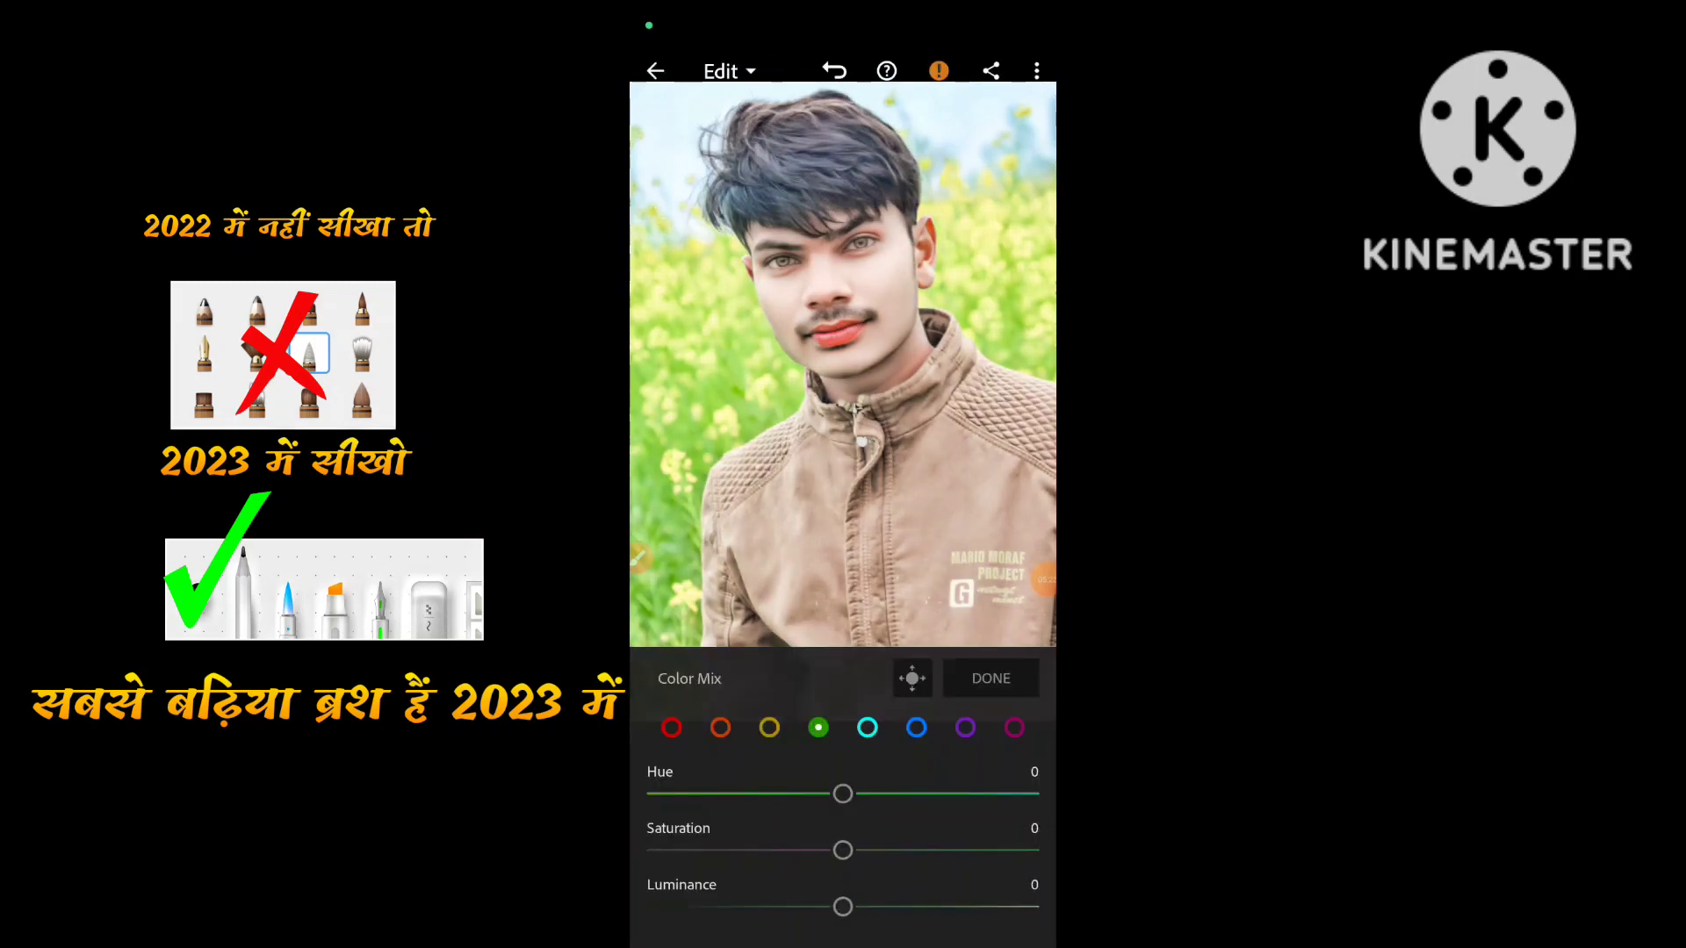
pyautogui.moveTo(842, 794); pyautogui.dragTo(648, 794)
pyautogui.moveTo(843, 850); pyautogui.dragTo(1026, 849)
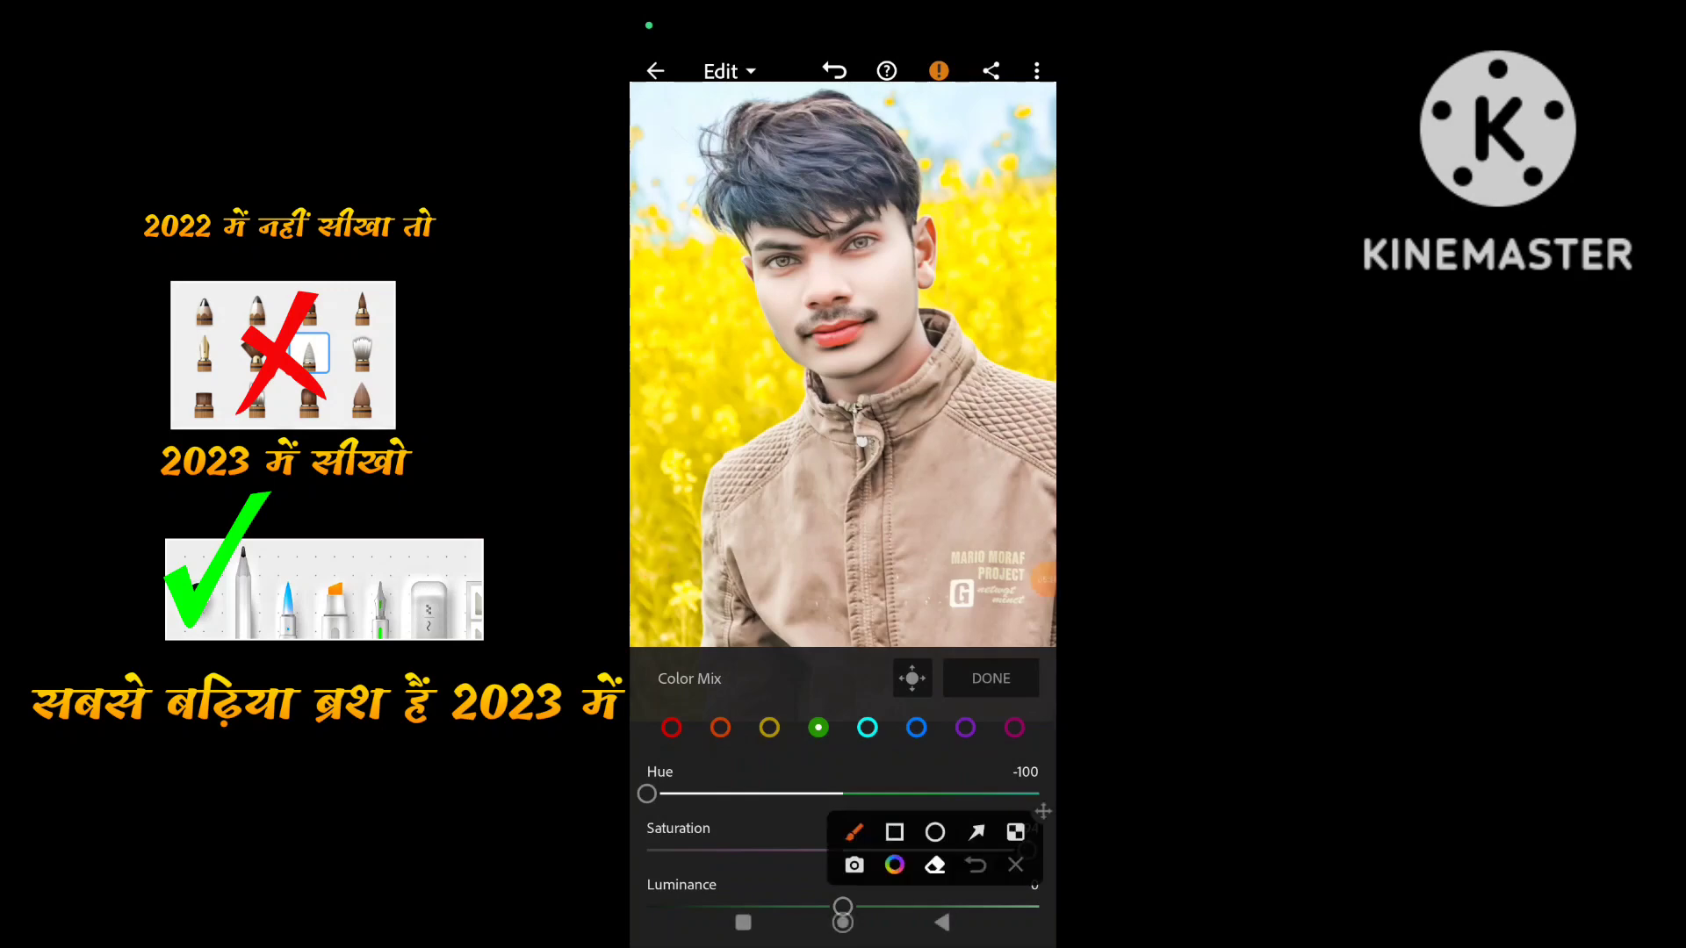
pyautogui.click(976, 831)
pyautogui.moveTo(971, 586); pyautogui.dragTo(971, 634)
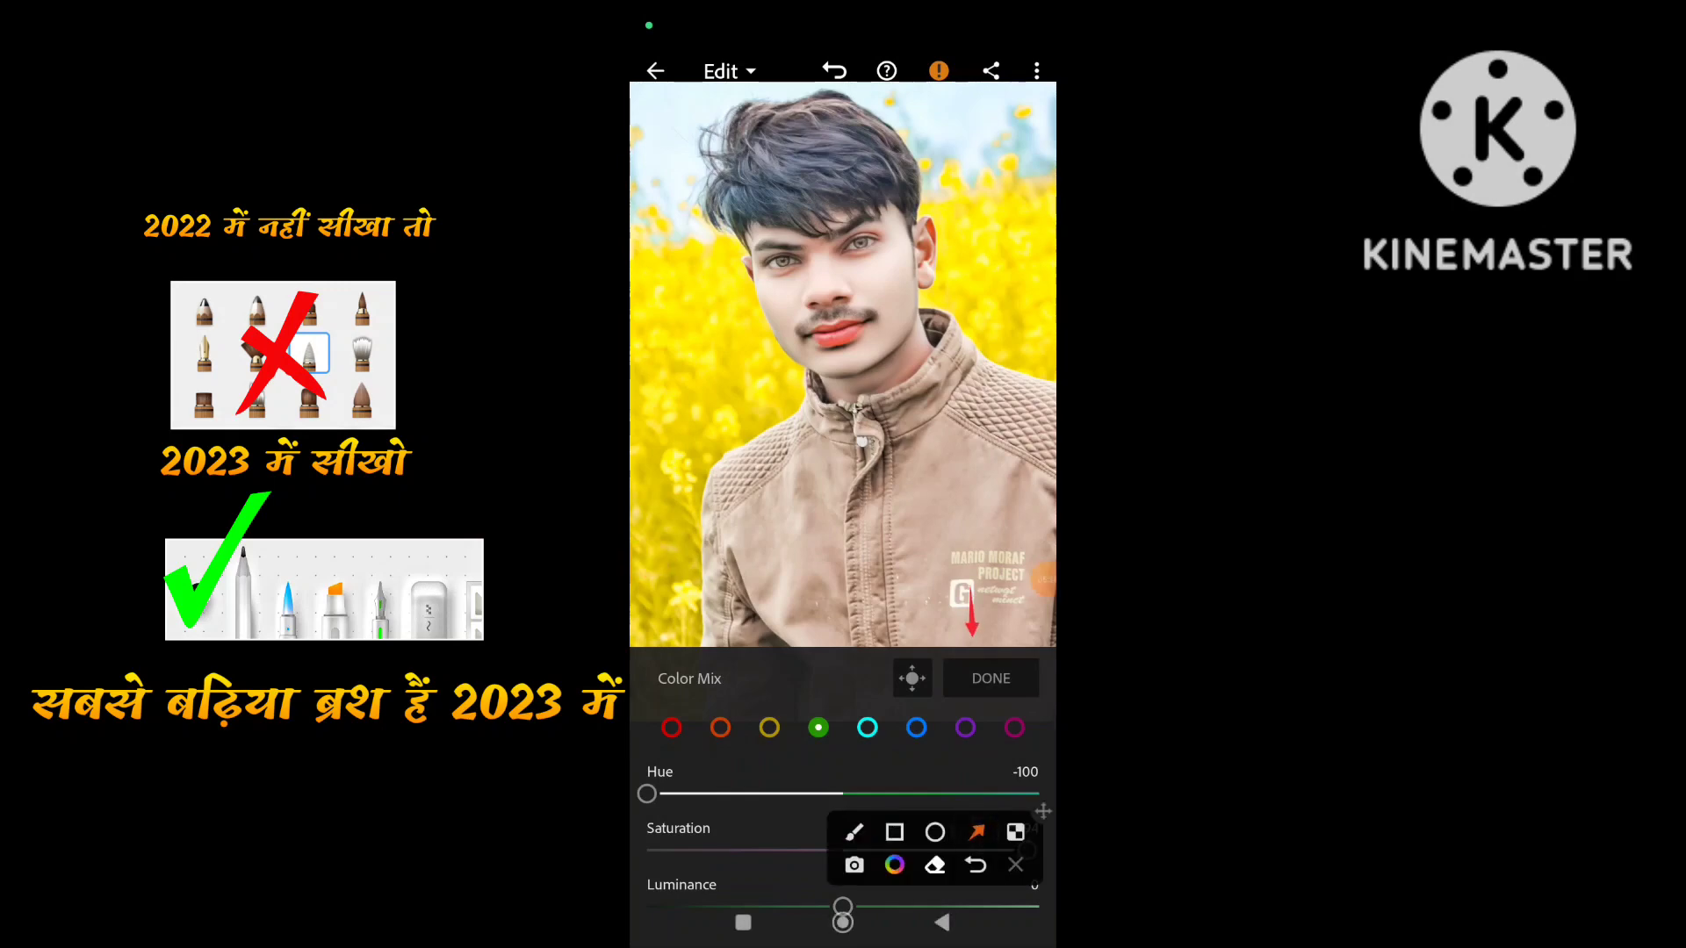
pyautogui.click(895, 831)
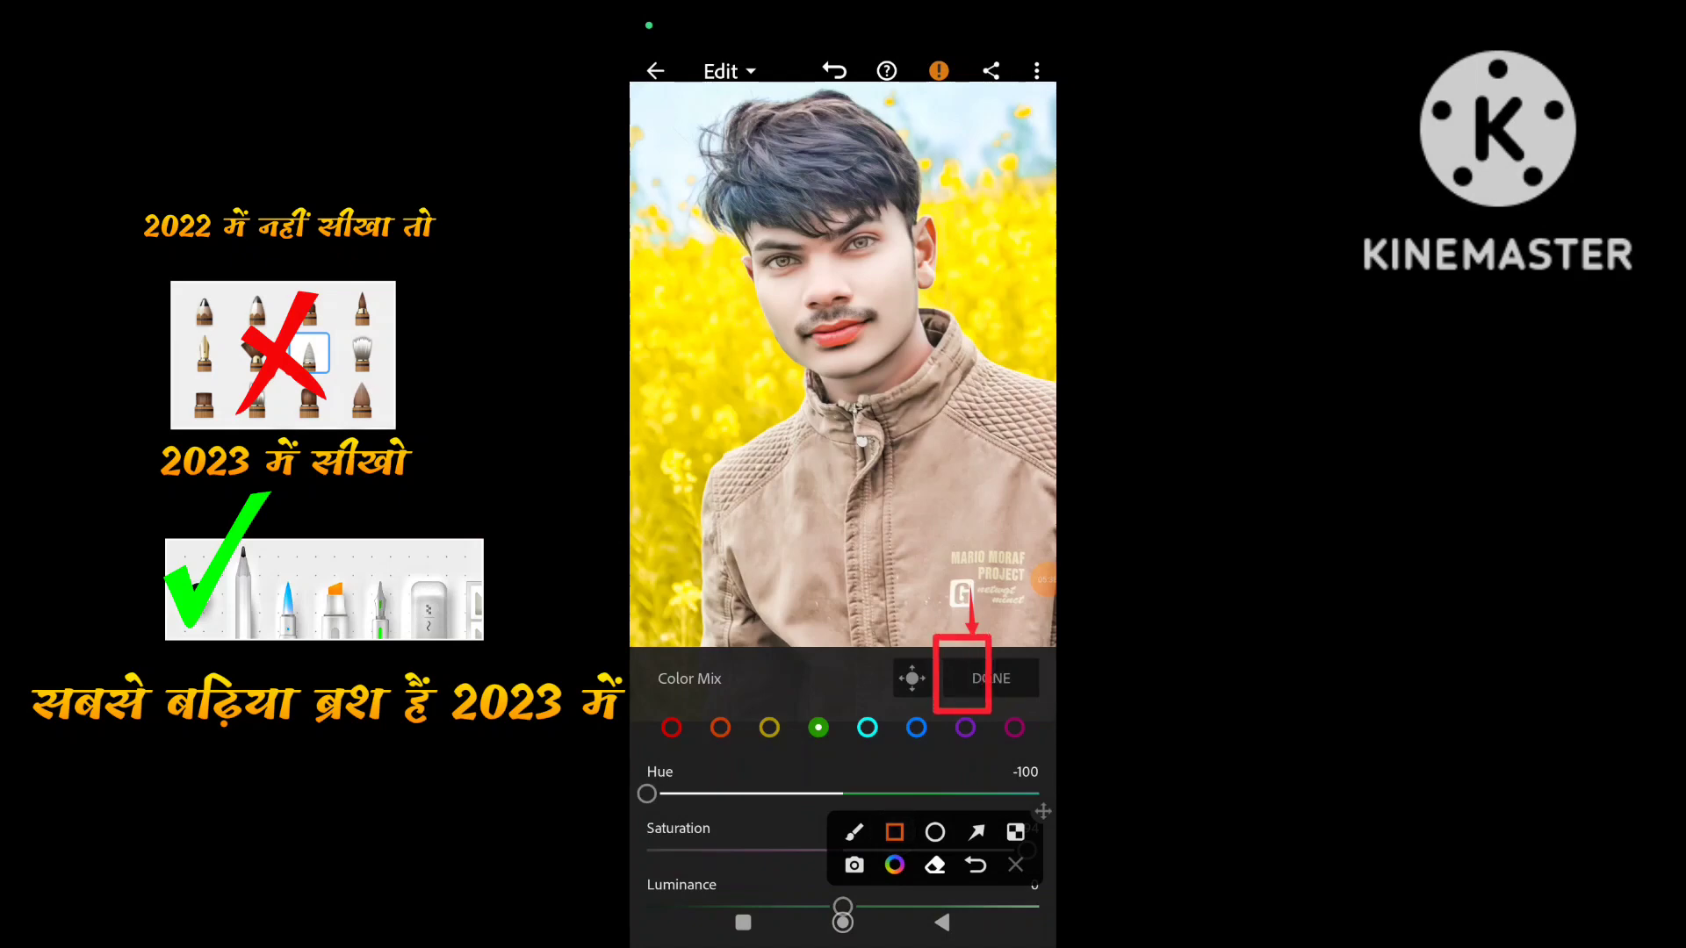
pyautogui.moveTo(934, 636); pyautogui.dragTo(1043, 706)
pyautogui.click(1015, 865)
# Confirm the colour mix and add a -55 vignette with feather 90.
pyautogui.click(990, 678)
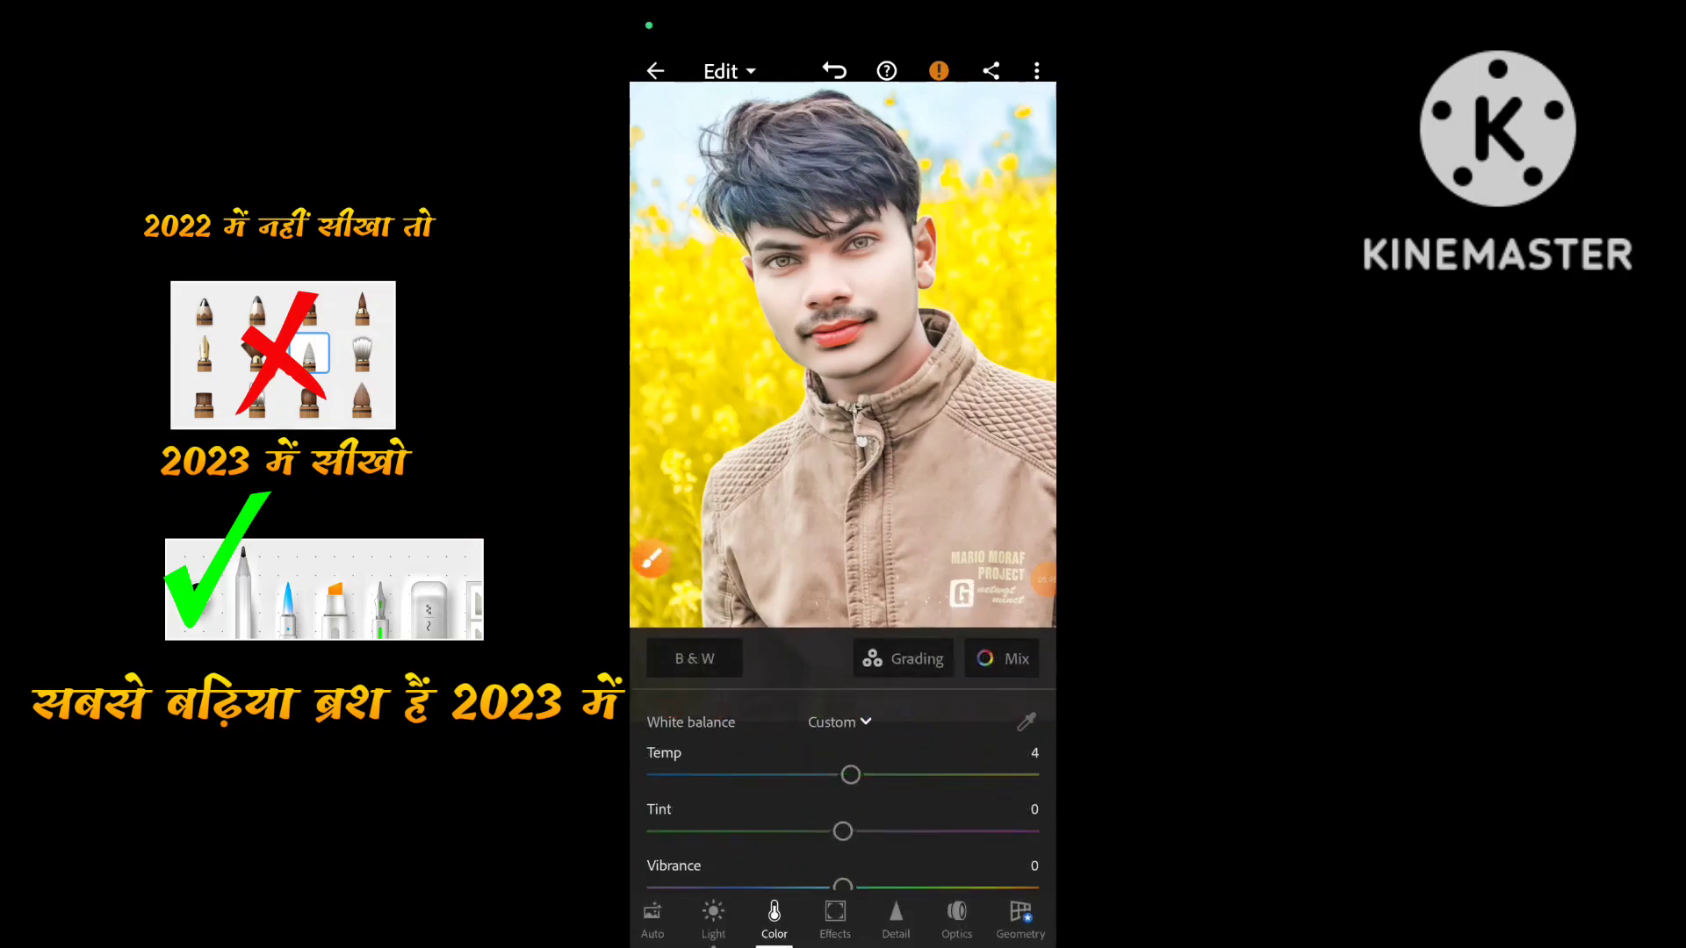
pyautogui.moveTo(983, 917); pyautogui.dragTo(834, 917)
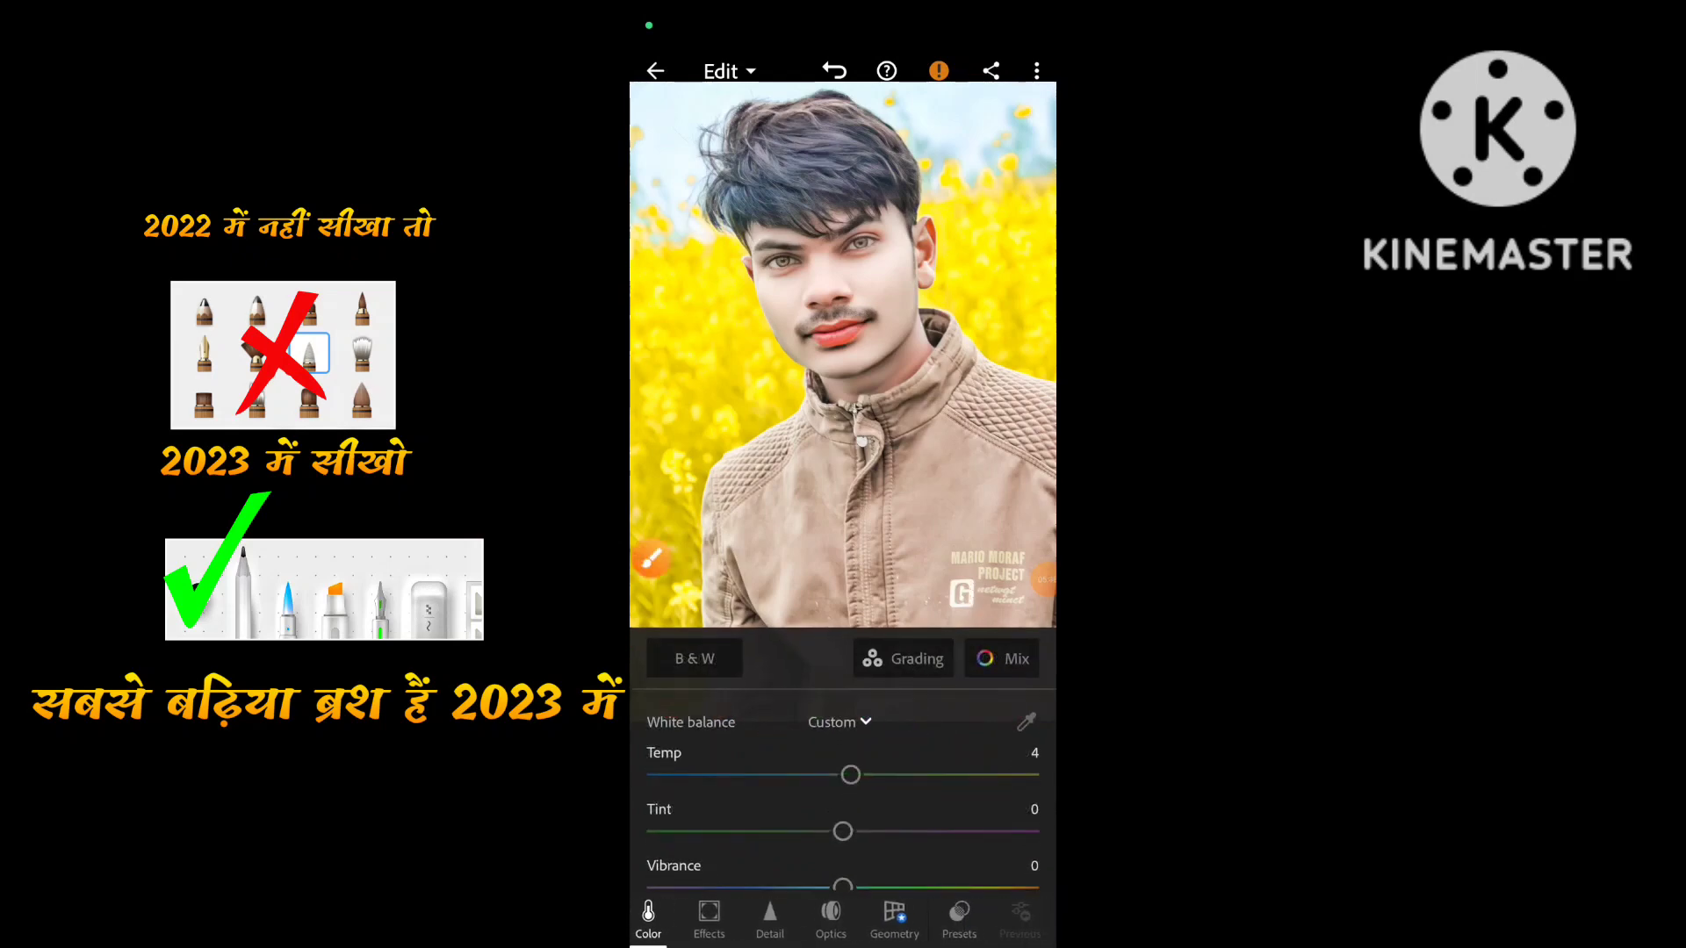
pyautogui.click(652, 558)
pyautogui.click(976, 832)
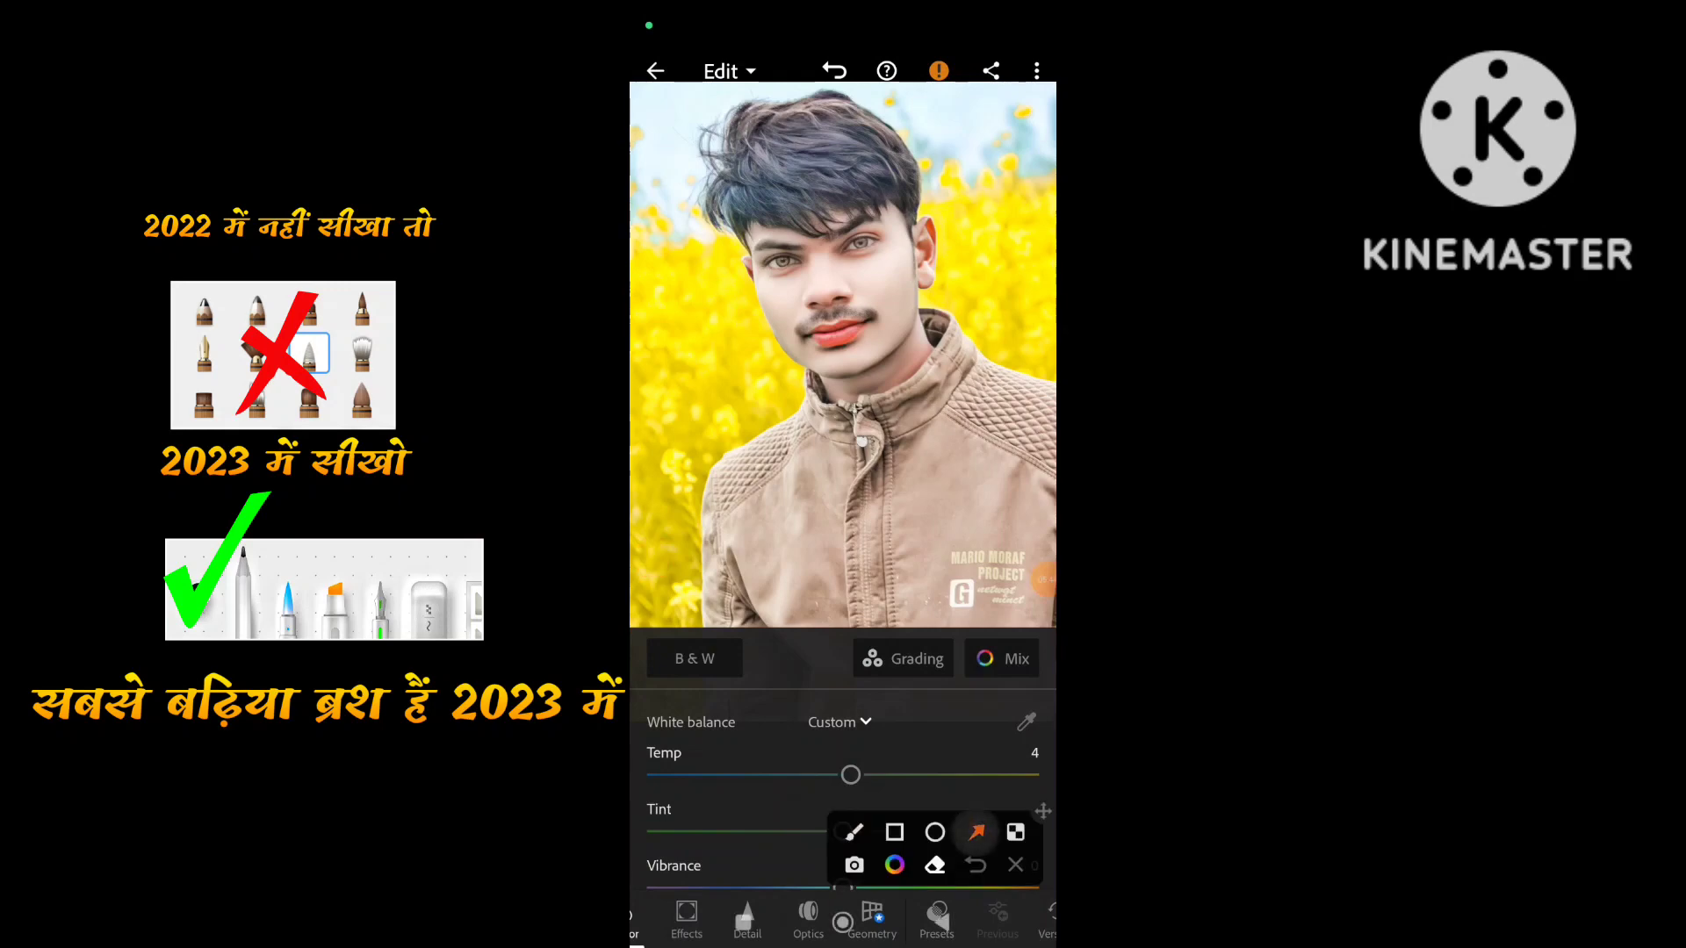
pyautogui.moveTo(736, 841); pyautogui.dragTo(707, 881)
pyautogui.click(1015, 865)
pyautogui.click(686, 917)
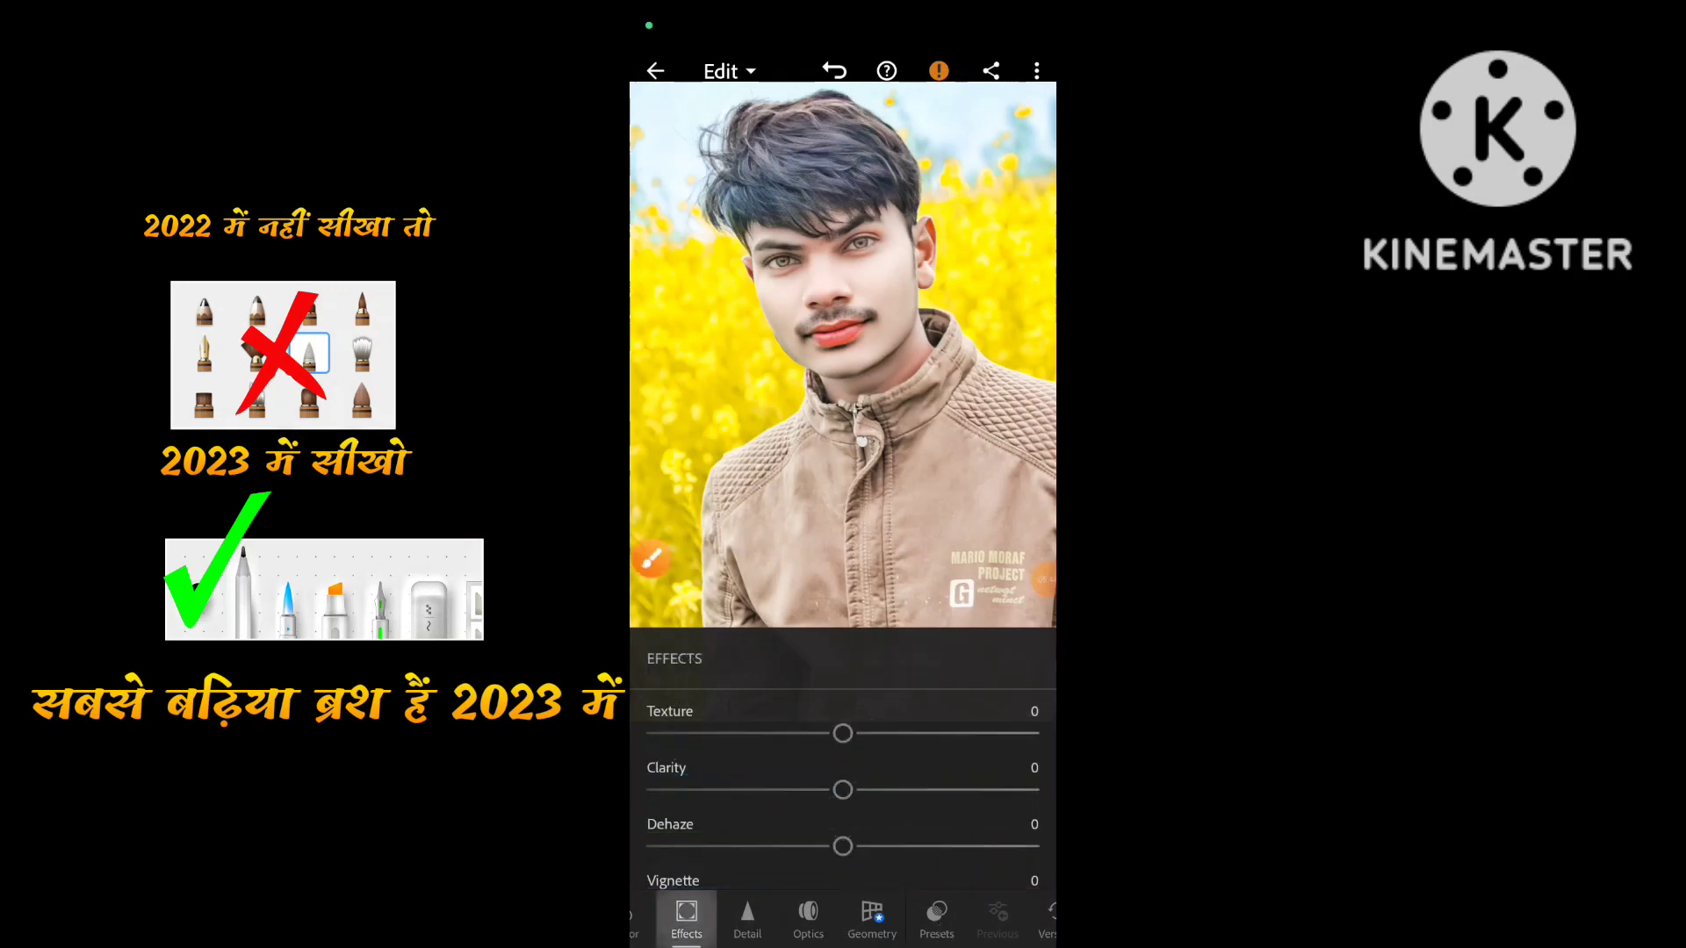
pyautogui.scroll(-1, 842, 772)
pyautogui.moveTo(843, 838); pyautogui.dragTo(734, 844)
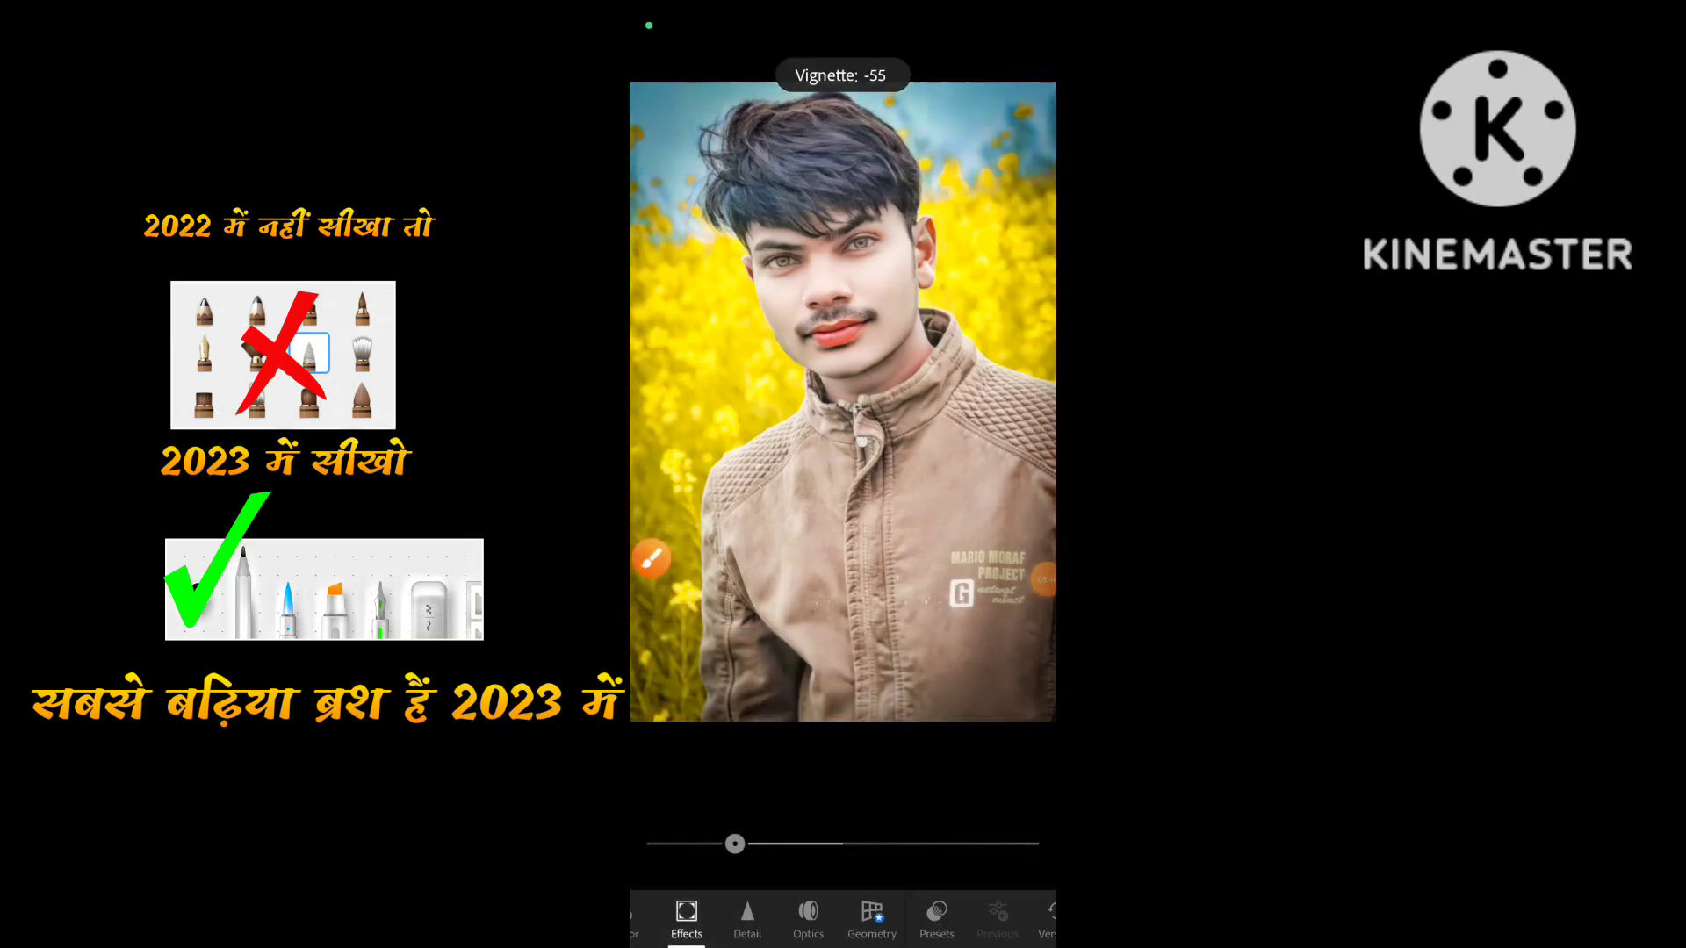
pyautogui.moveTo(843, 835); pyautogui.dragTo(996, 836)
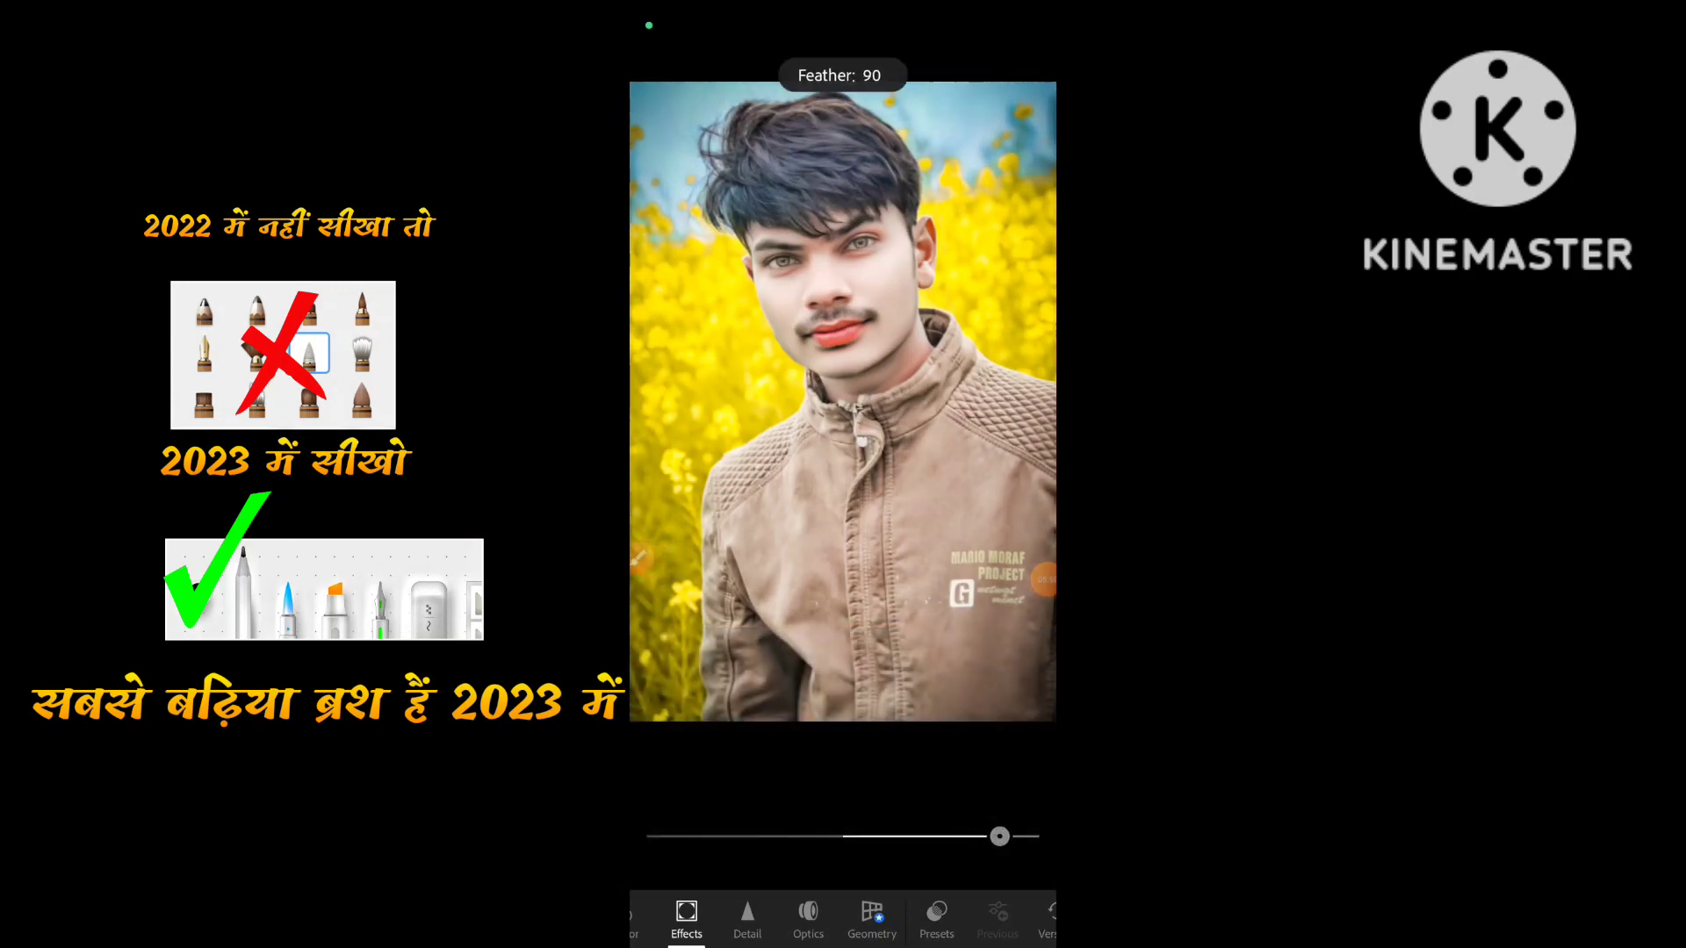
# Enable lens corrections in Optics, then view the unedited original for comparison.
pyautogui.click(687, 917)
pyautogui.click(687, 918)
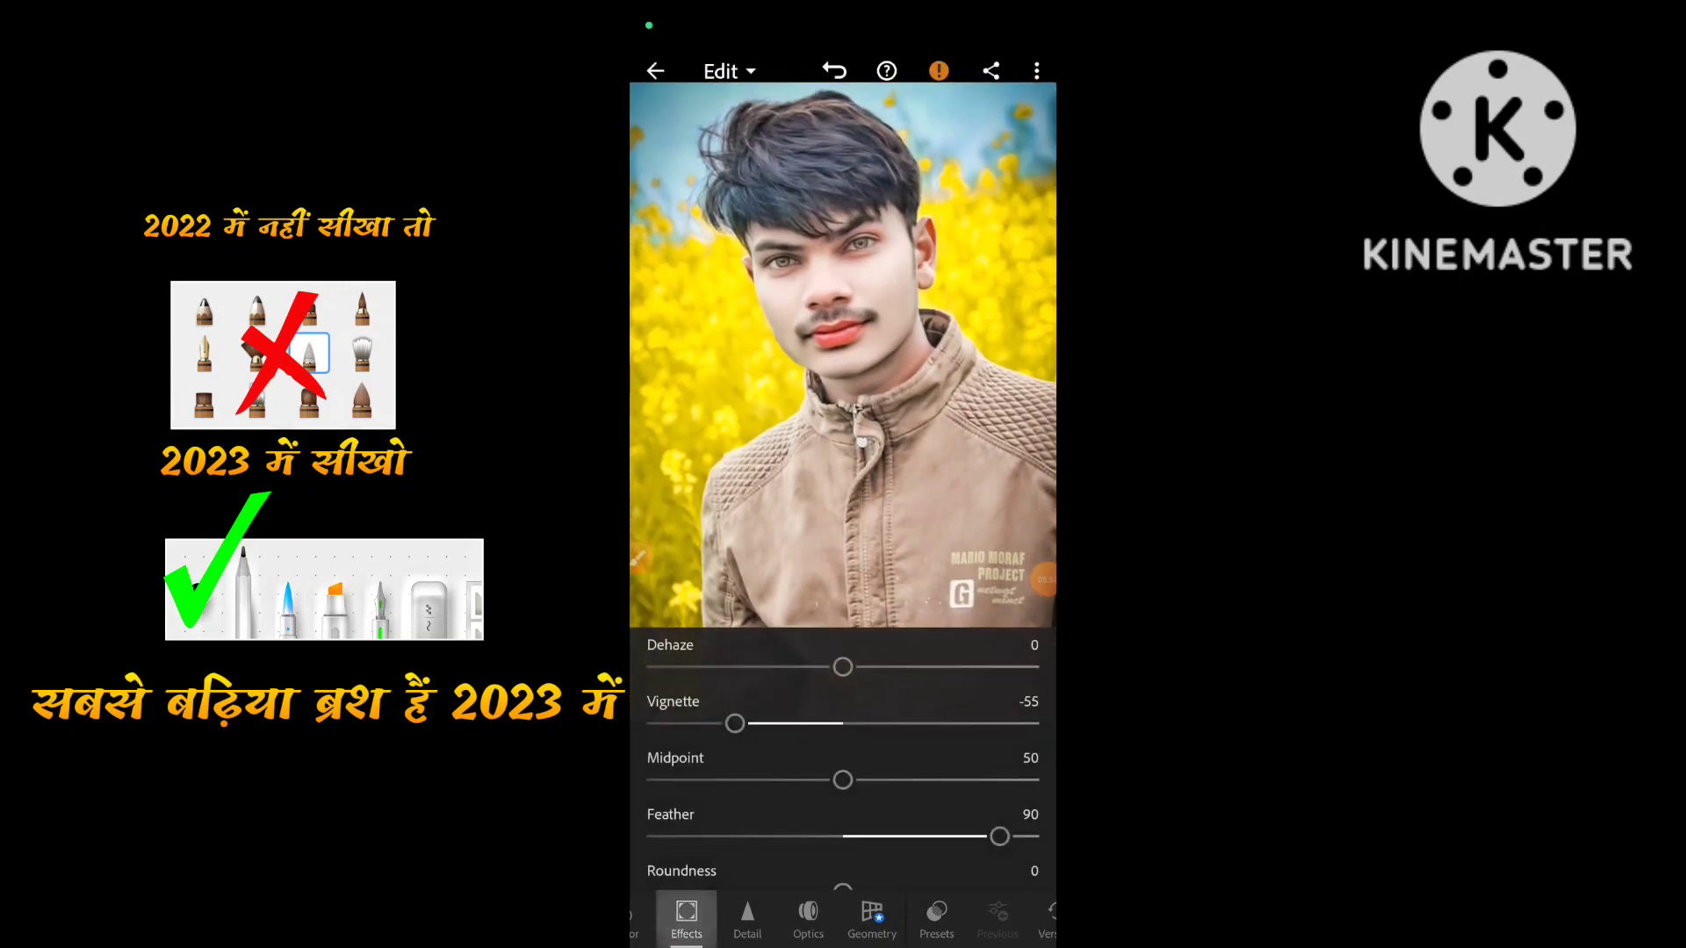
pyautogui.click(638, 558)
pyautogui.click(975, 831)
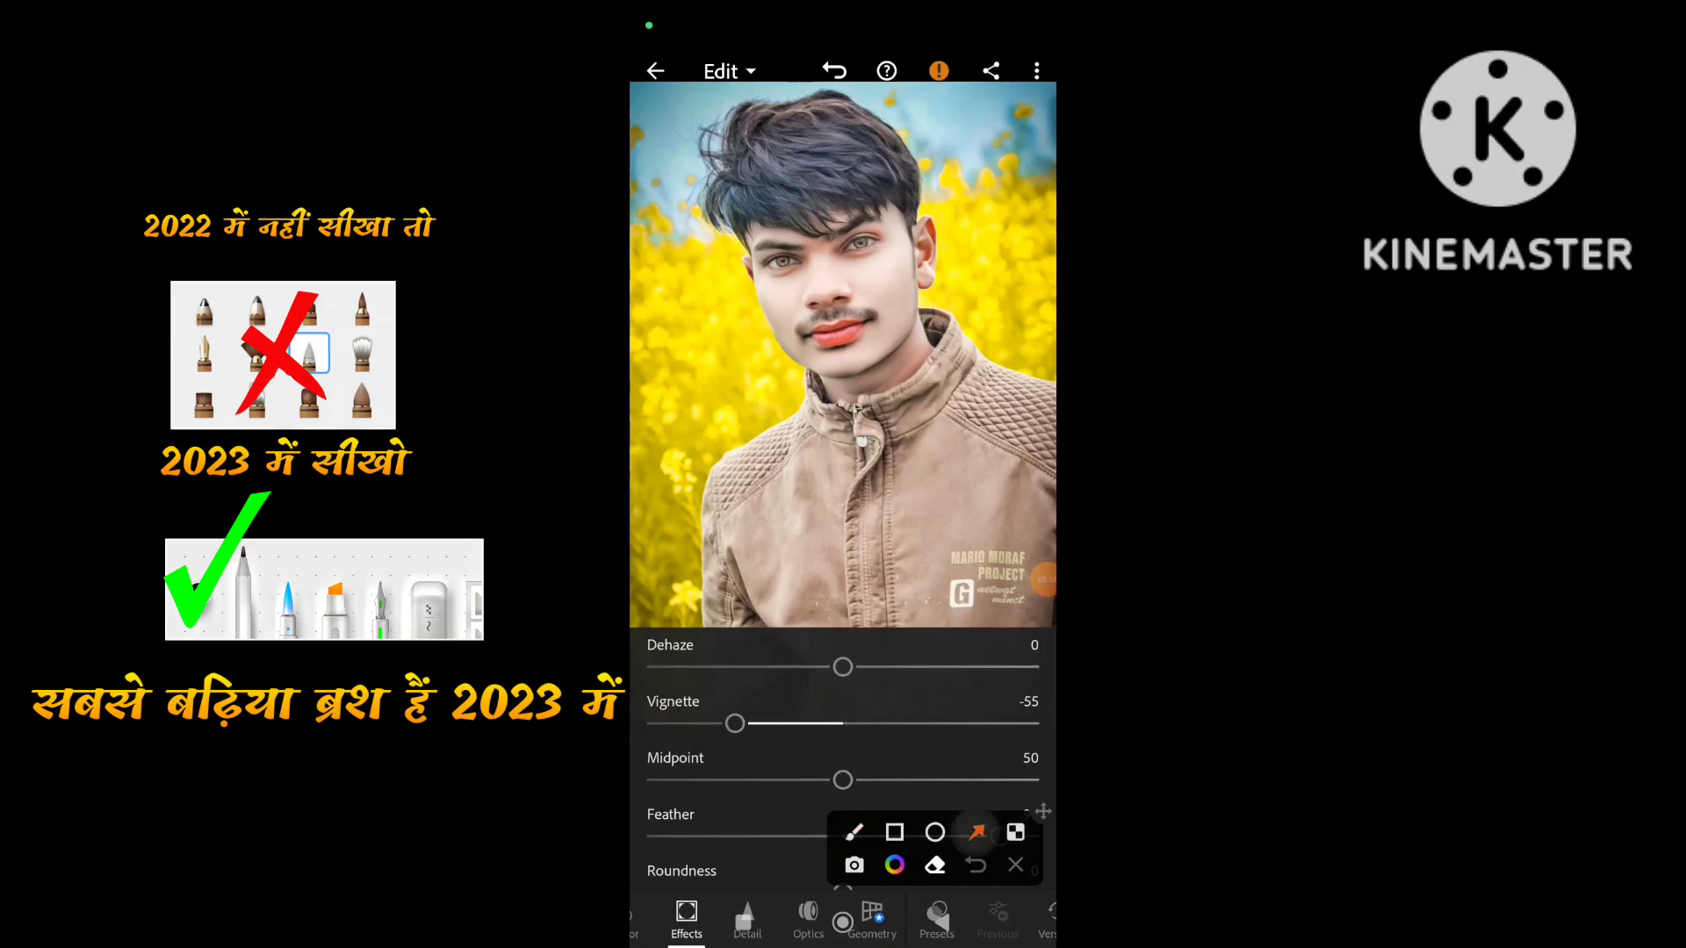
pyautogui.moveTo(793, 814); pyautogui.dragTo(789, 858)
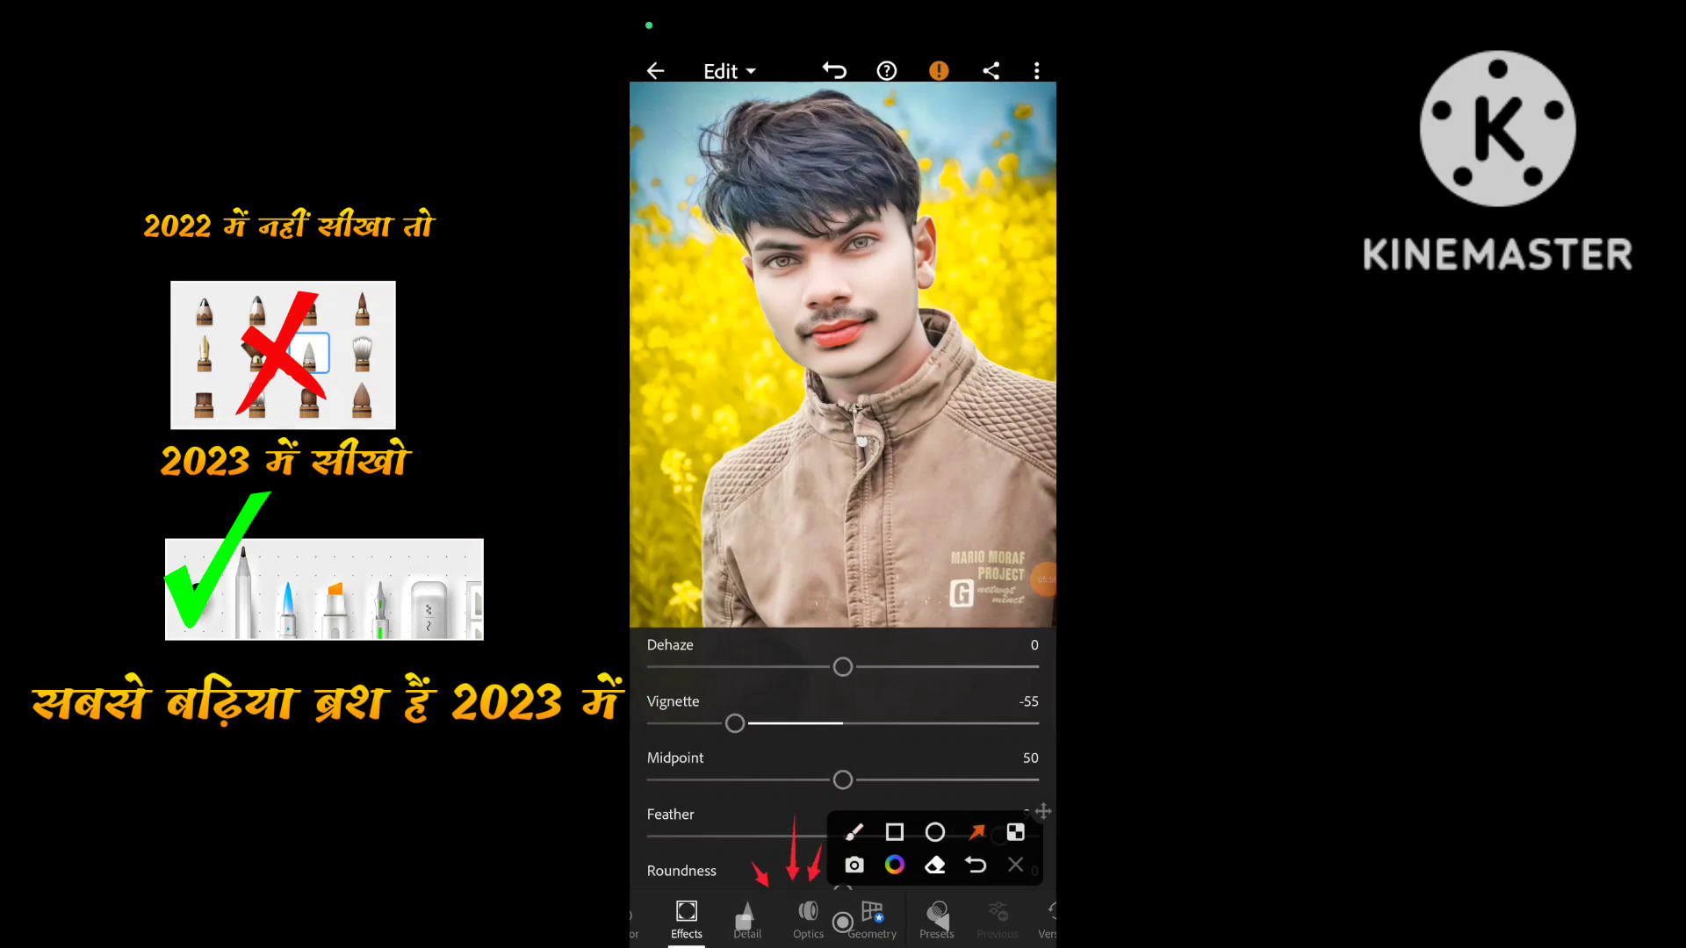
pyautogui.click(1015, 865)
pyautogui.click(808, 918)
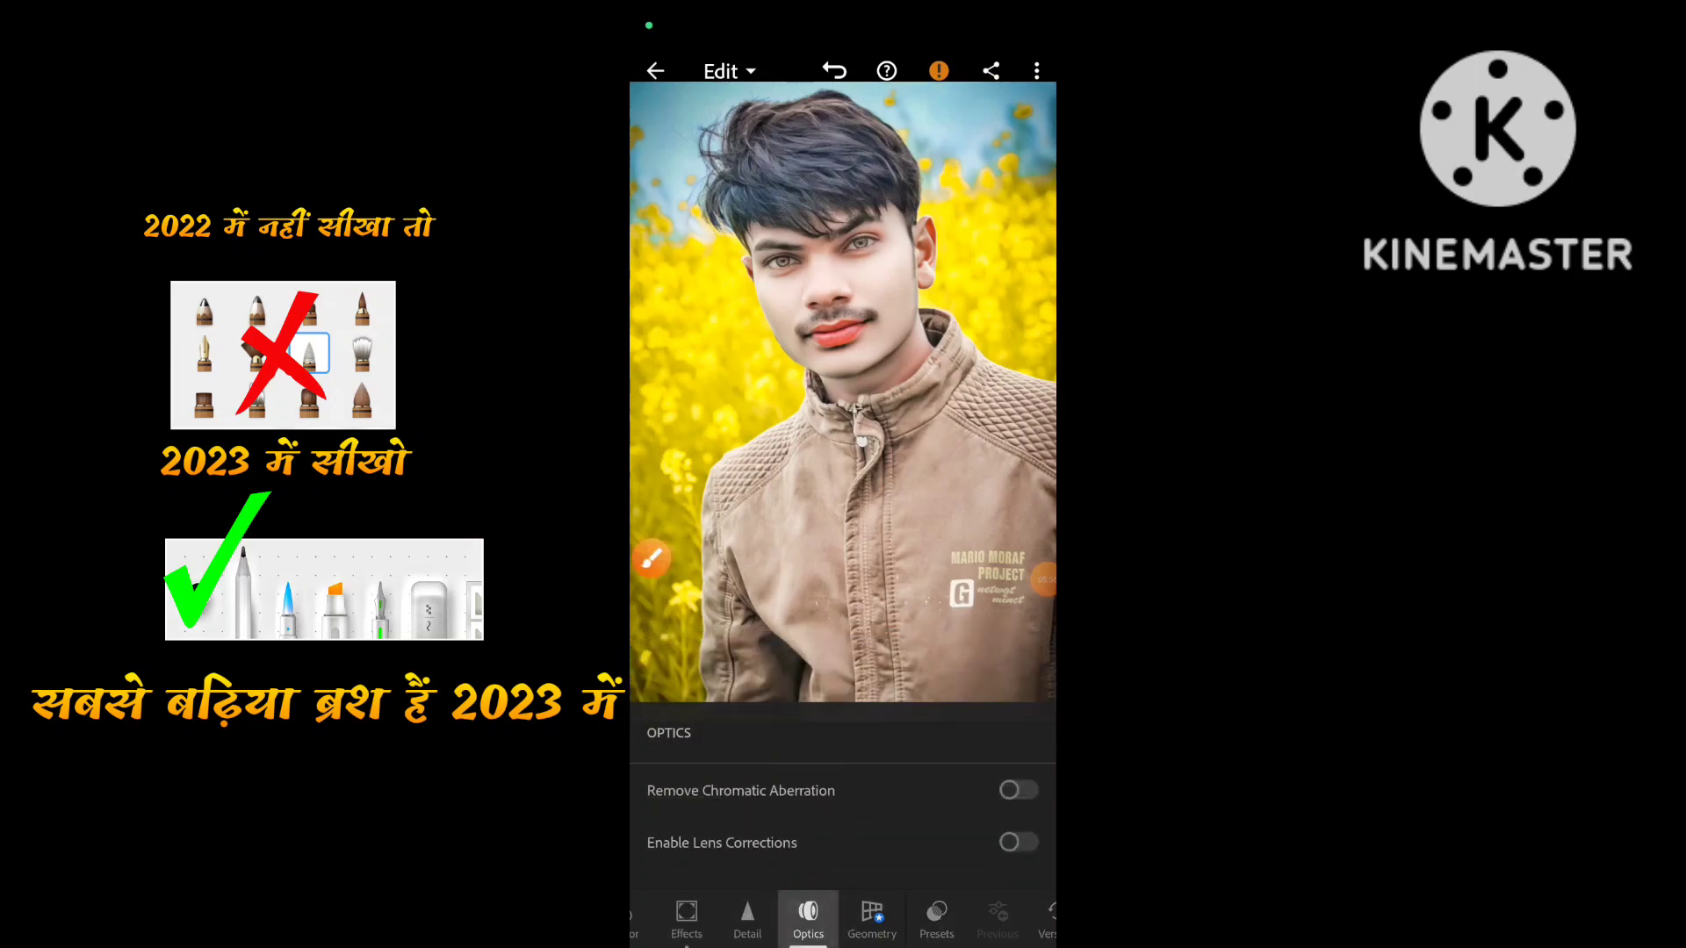
pyautogui.click(1018, 842)
pyautogui.moveTo(931, 917); pyautogui.dragTo(848, 917)
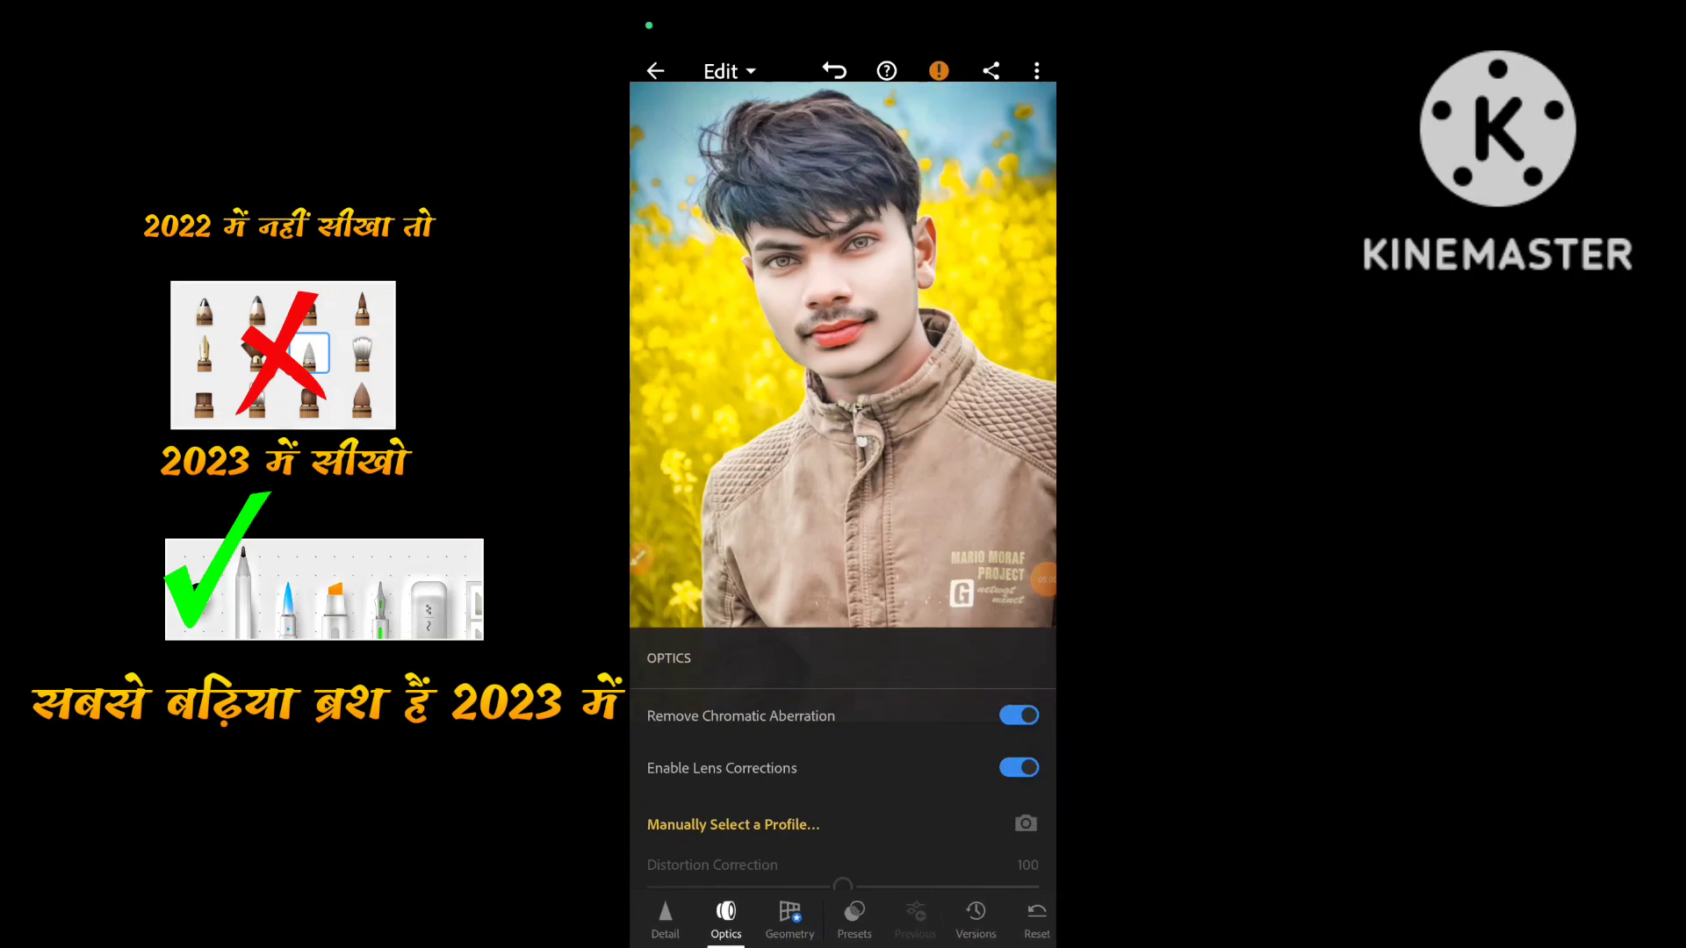
pyautogui.click(842, 439)
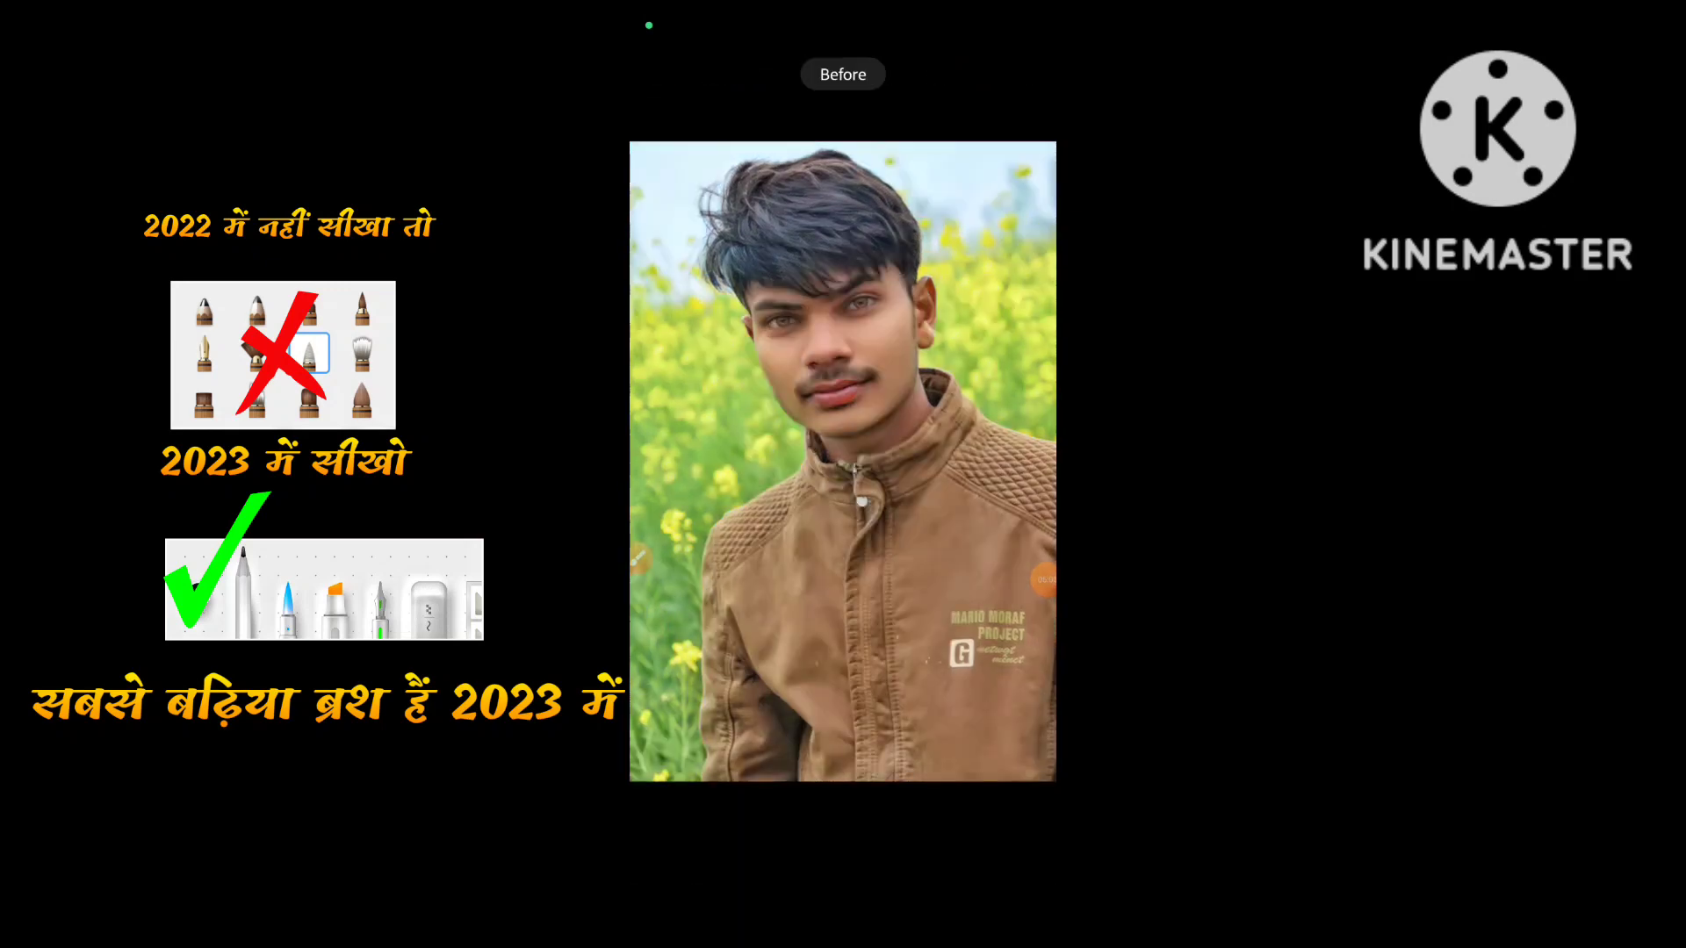
# Return to the edited portrait, zoom in on the face, then zoom back out to fit.
pyautogui.click(842, 439)
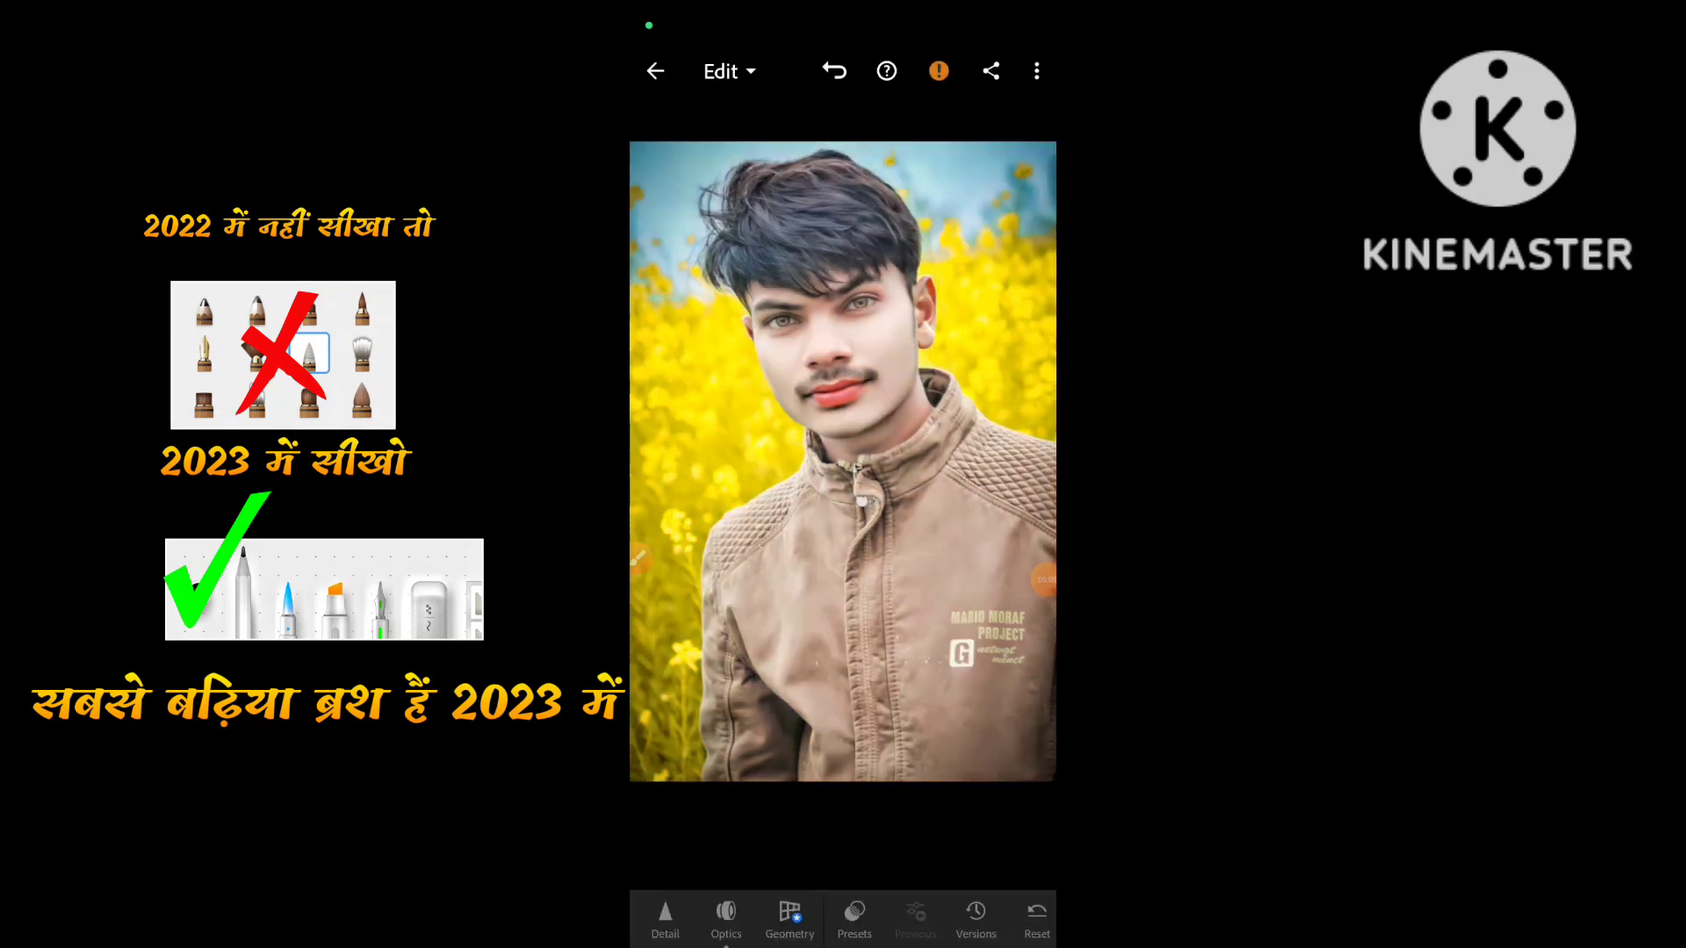
pyautogui.scroll(5, 843, 465)
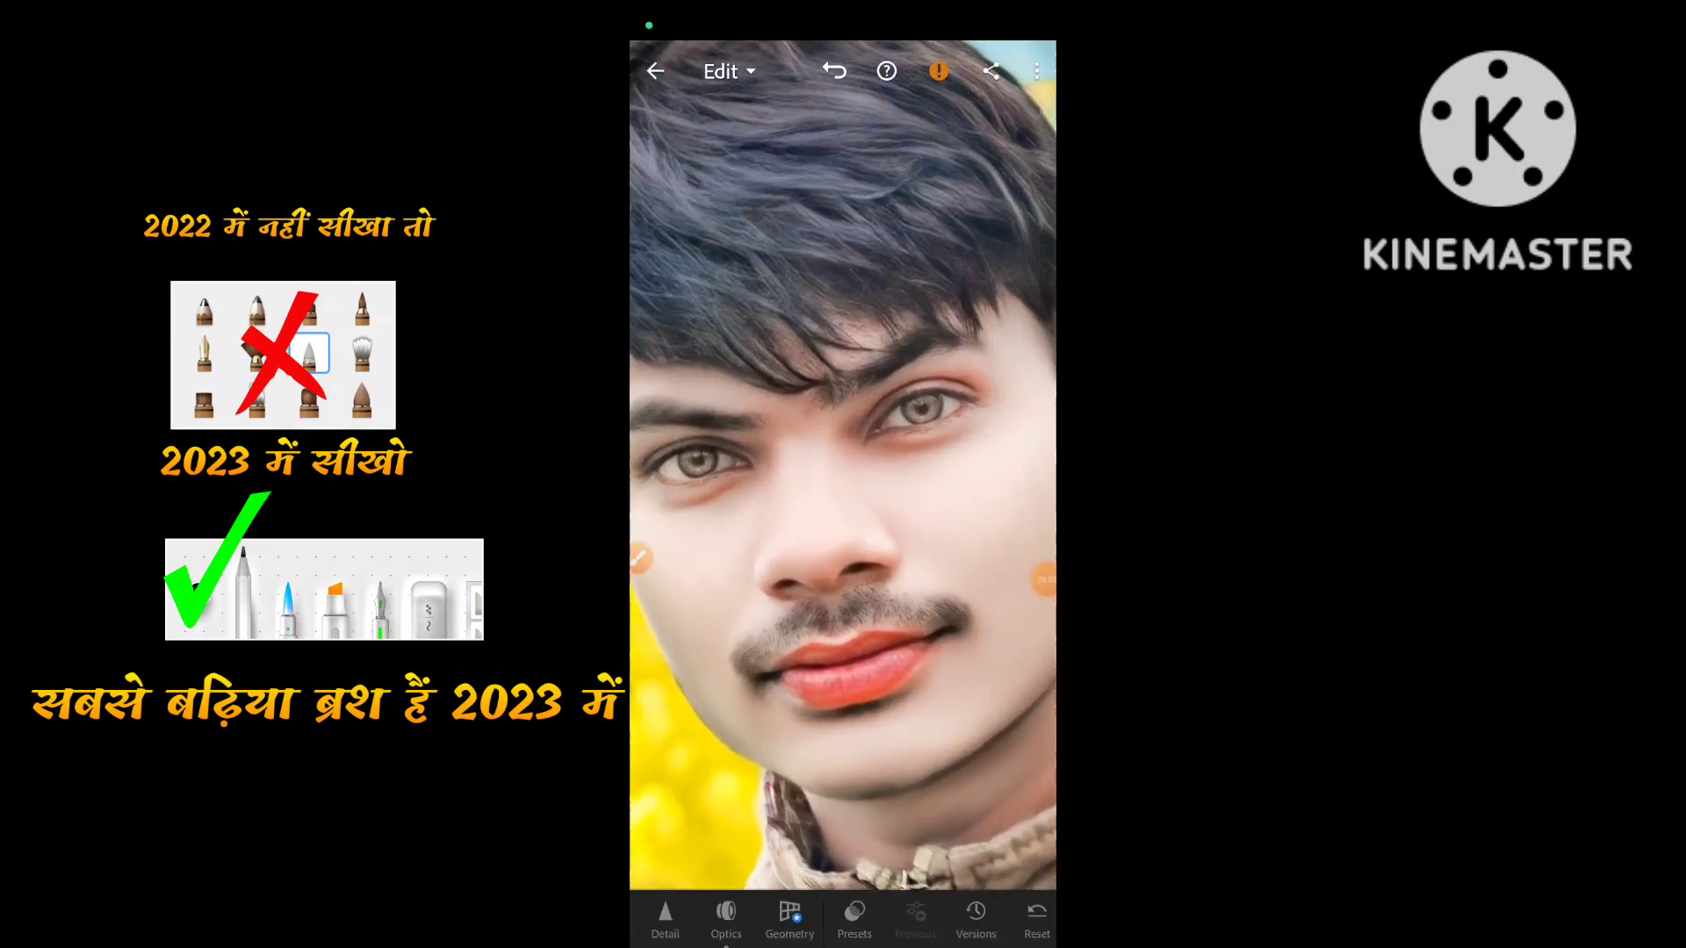
pyautogui.scroll(-5, 843, 465)
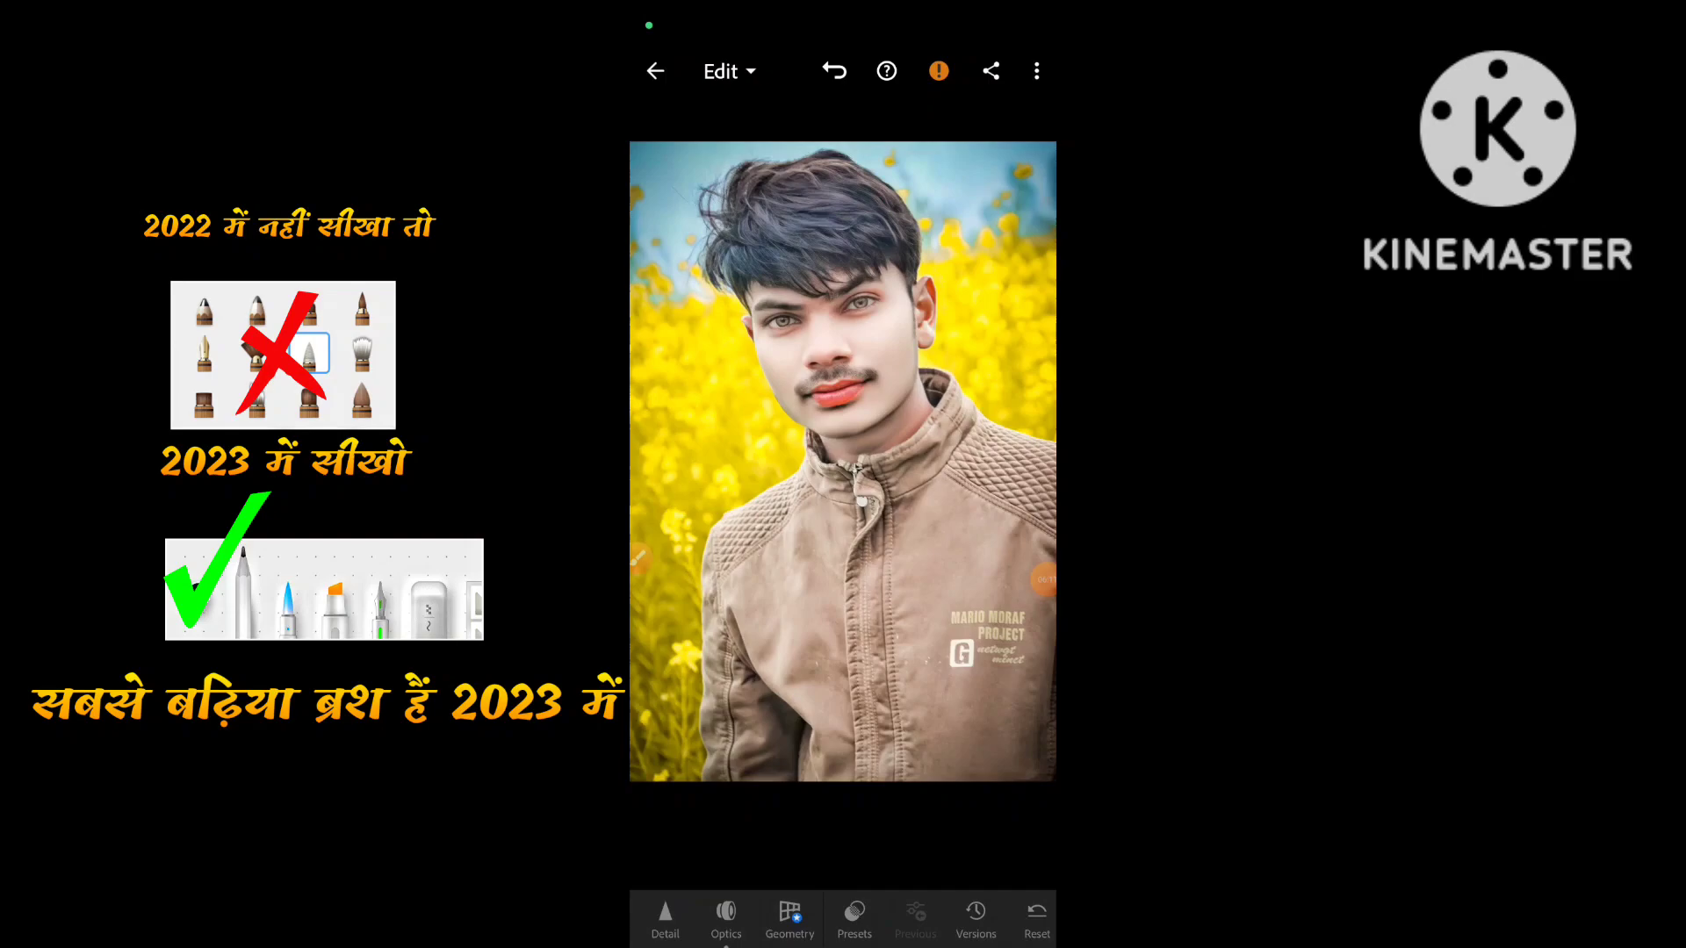